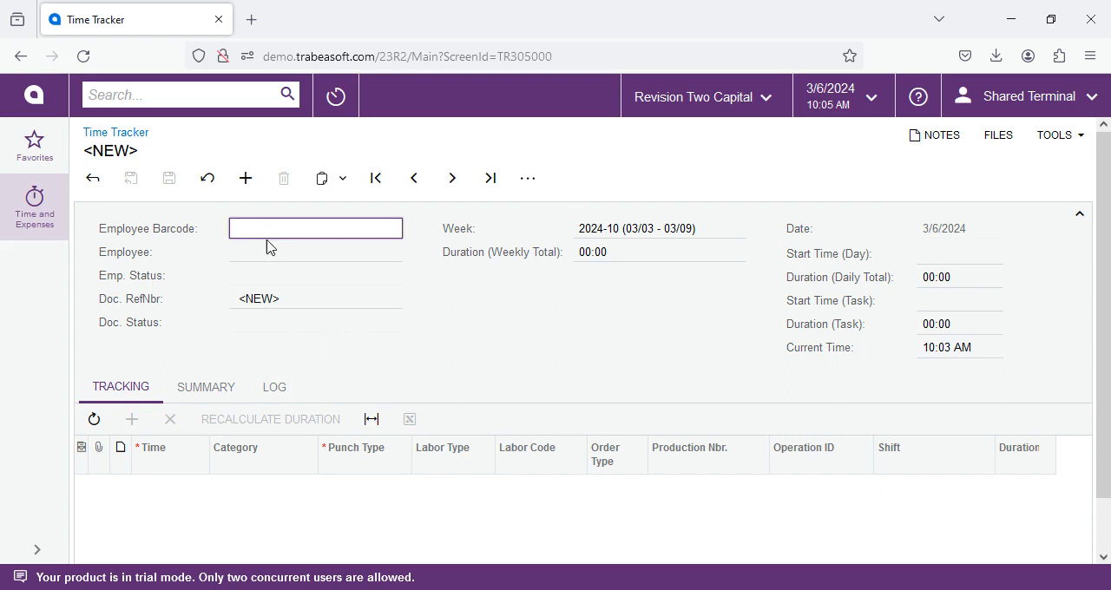
- Load the first employee's time record by barcode and clock in to the production order's operation 0010 using its task barcode
text(EP00000002)
key(Return)
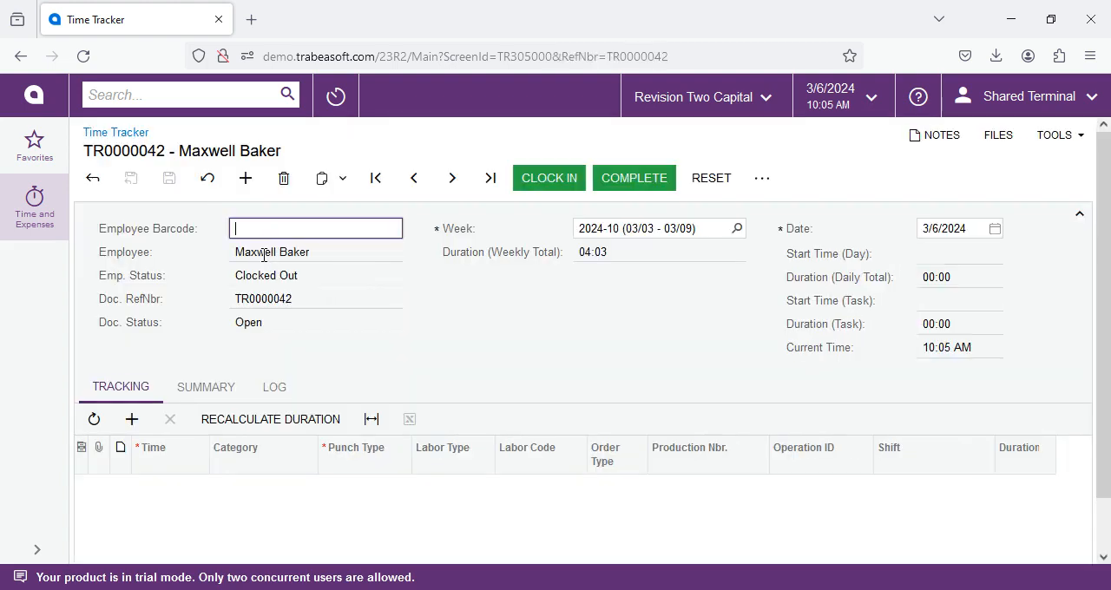
double_click(258, 299)
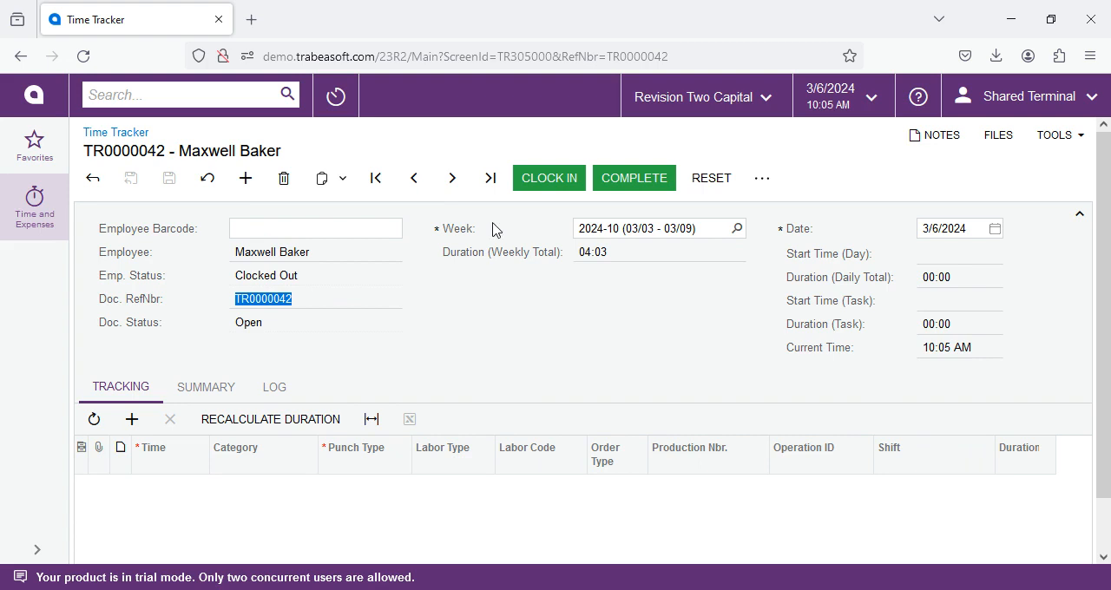
click(550, 179)
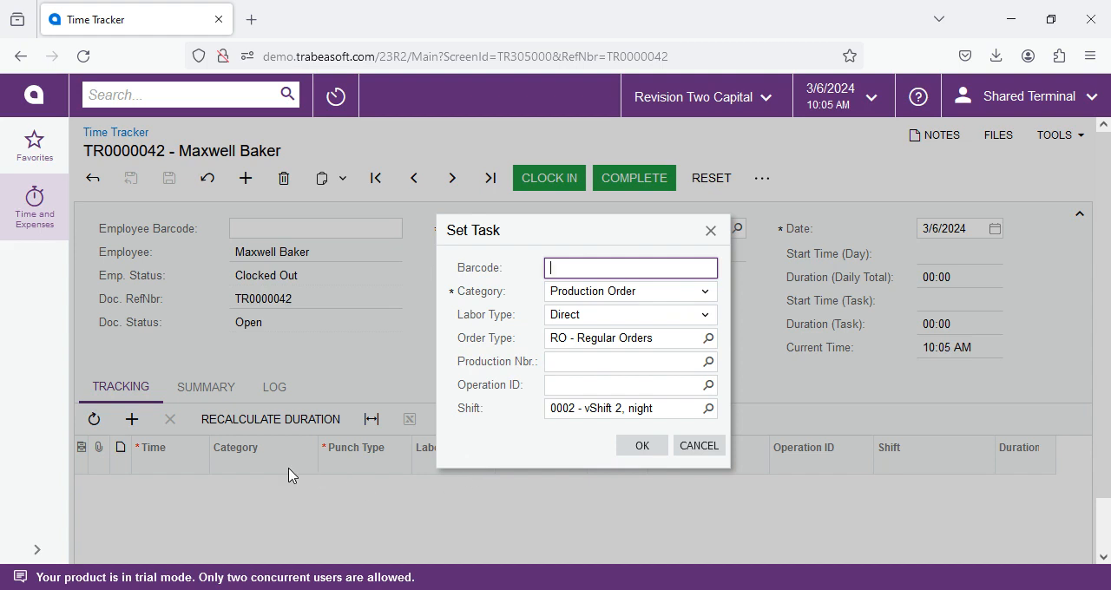
text(RO00000000AM0000020010)
key(Return)
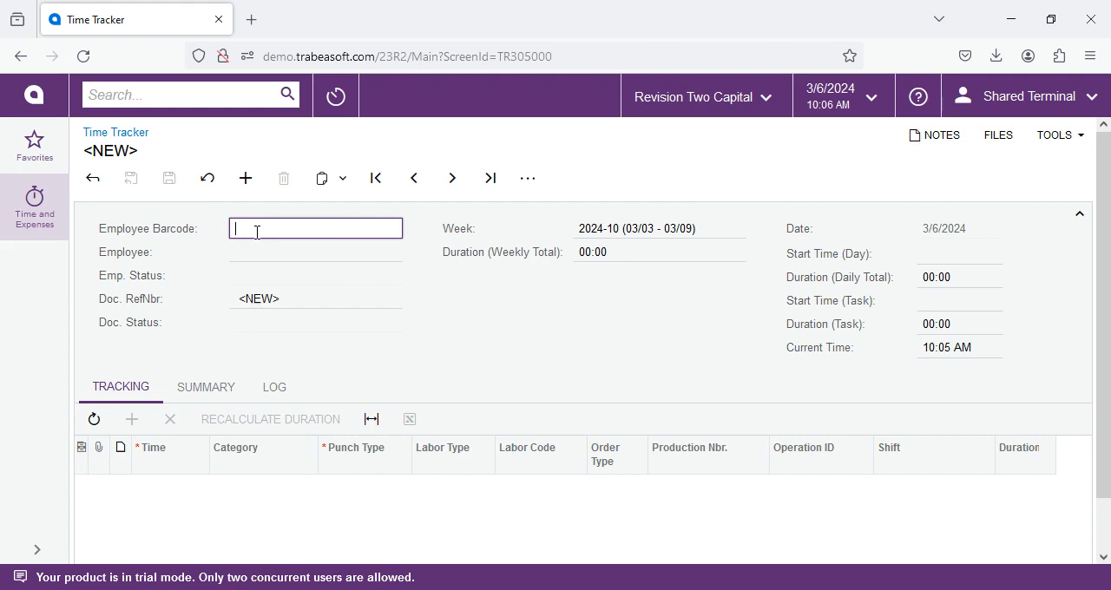
- Load the second employee's time record by barcode and clock in to the production order's operation 0020 using its task barcode
text(EP00000004)
key(Return)
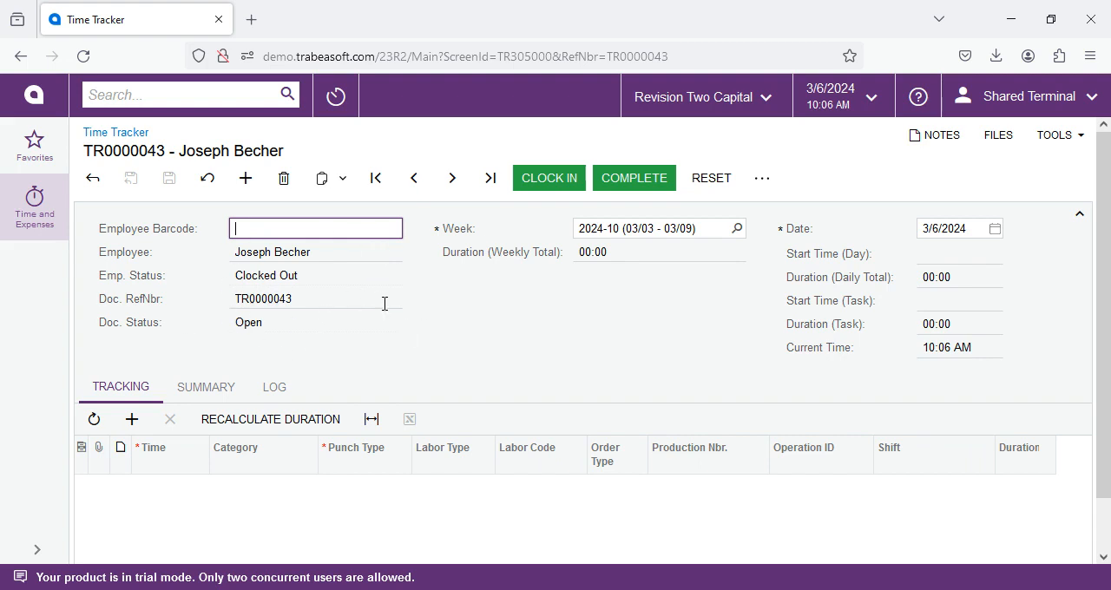
click(545, 178)
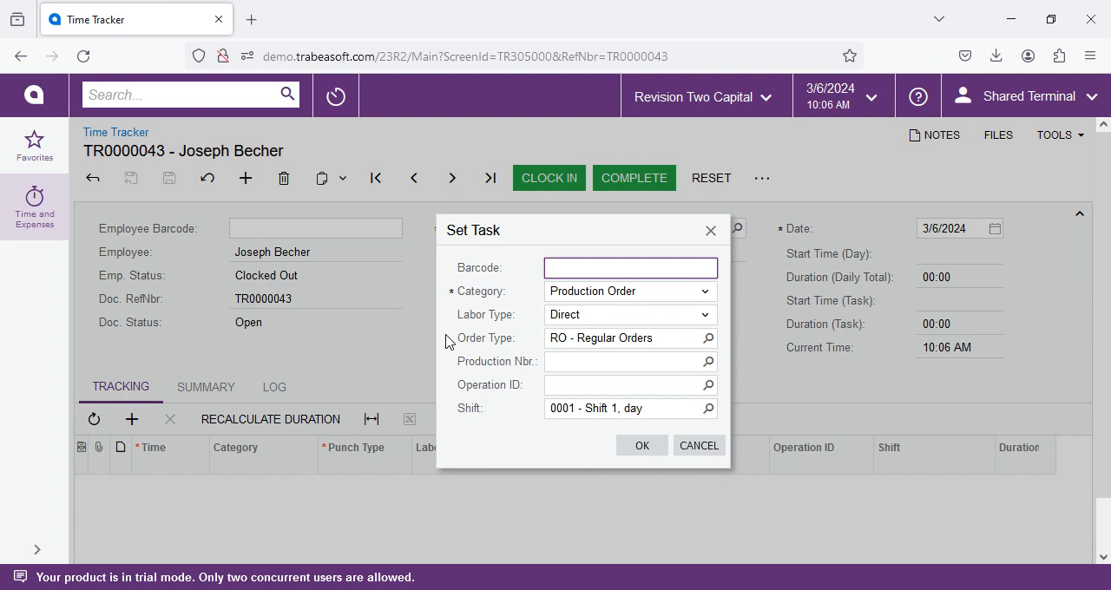
text(RO0000000AM0000430020)
key(Return)
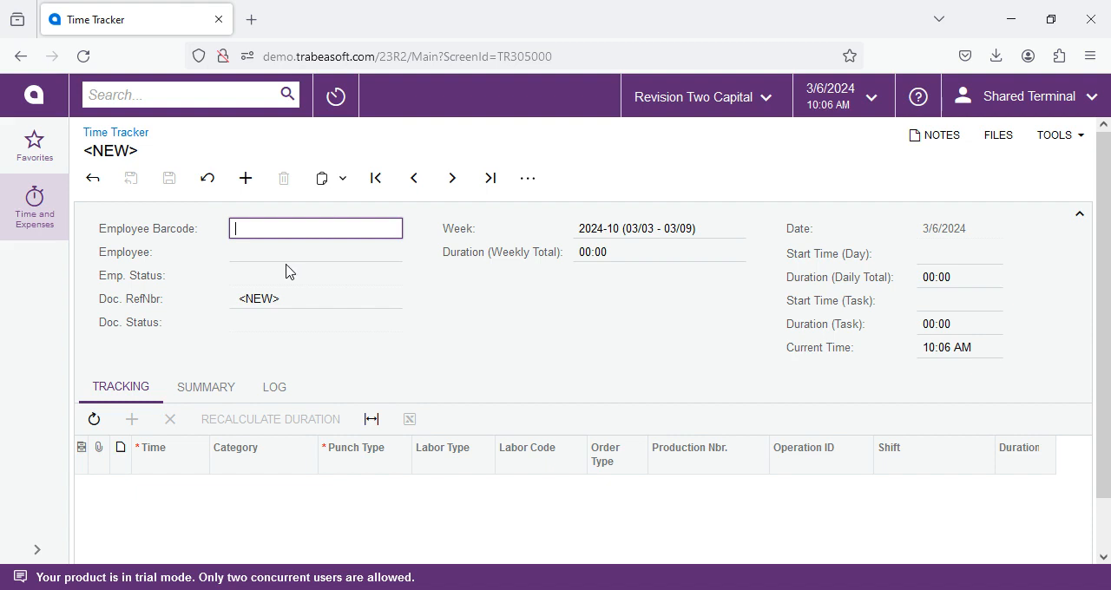
- Reopen the first employee's time record by barcode and examine the clock-in entry's labor, order and shift fields
text(EP00000002)
key(Return)
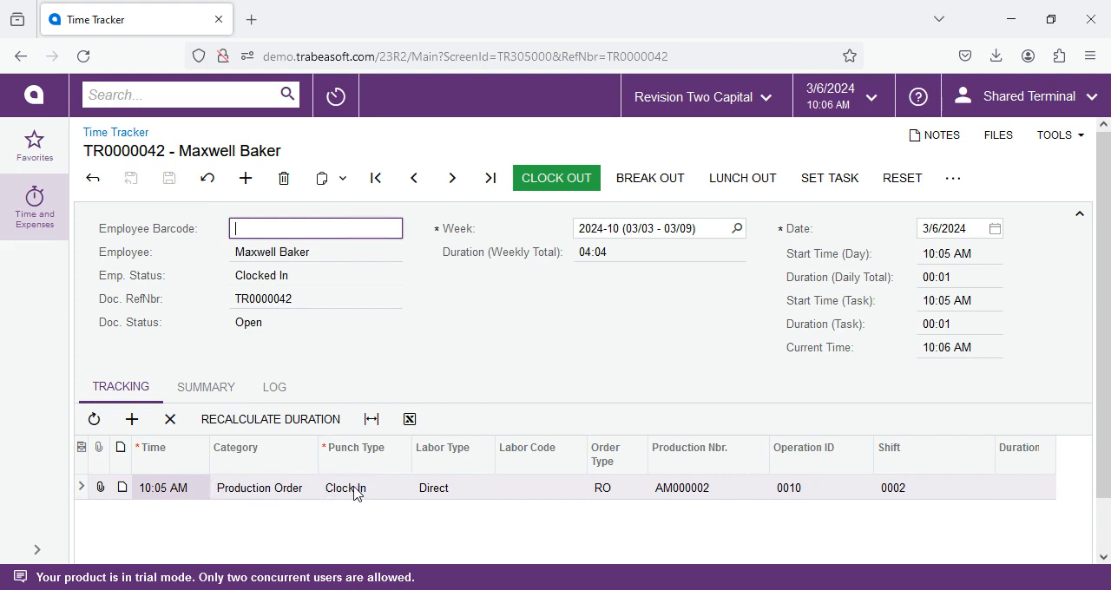
click(438, 497)
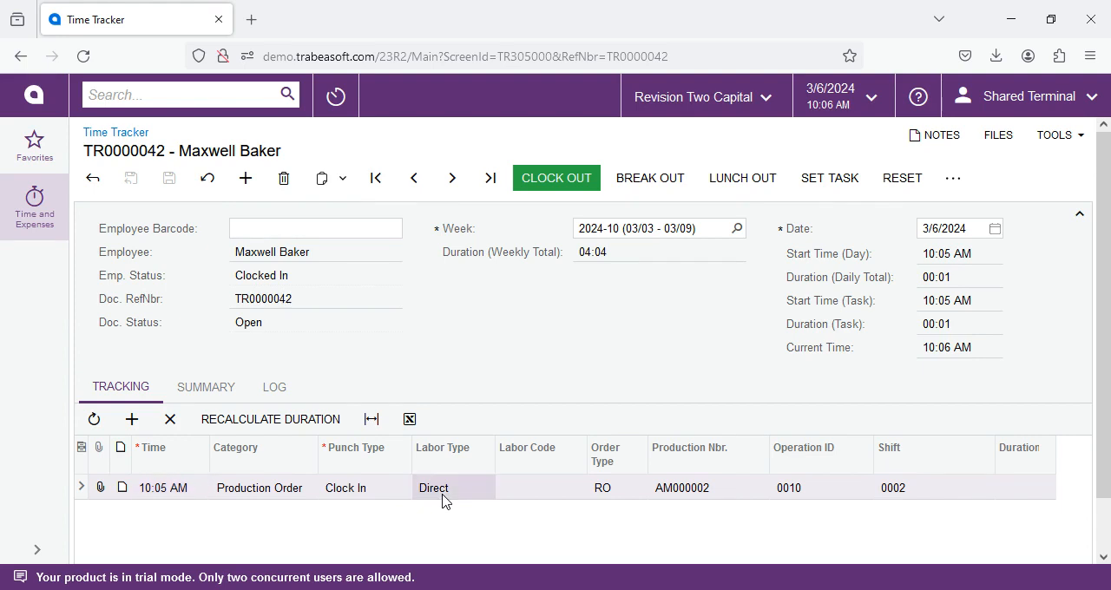
click(560, 488)
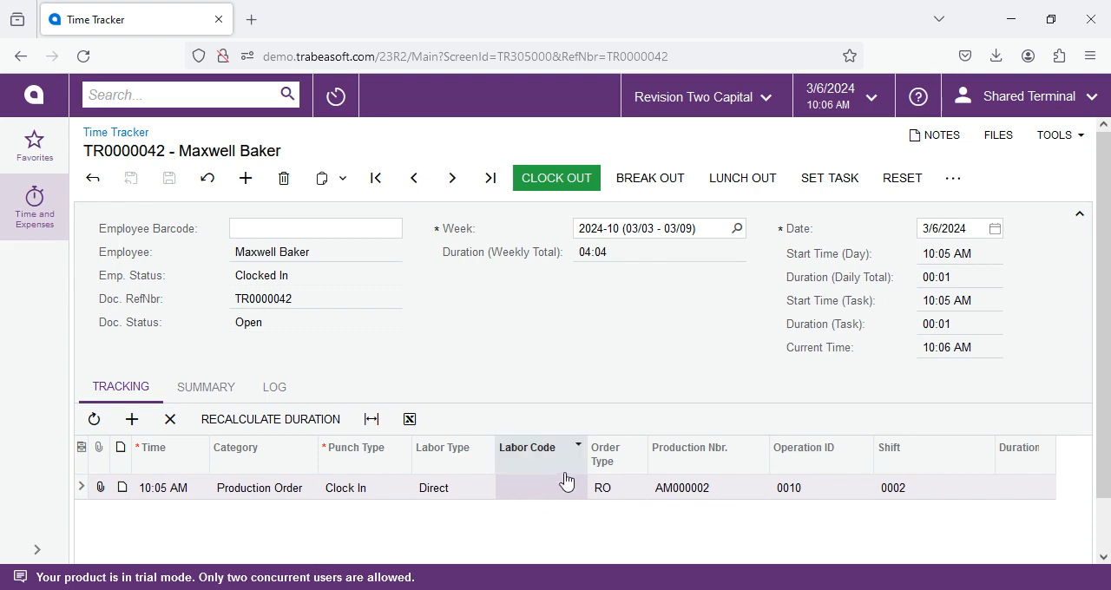
click(615, 492)
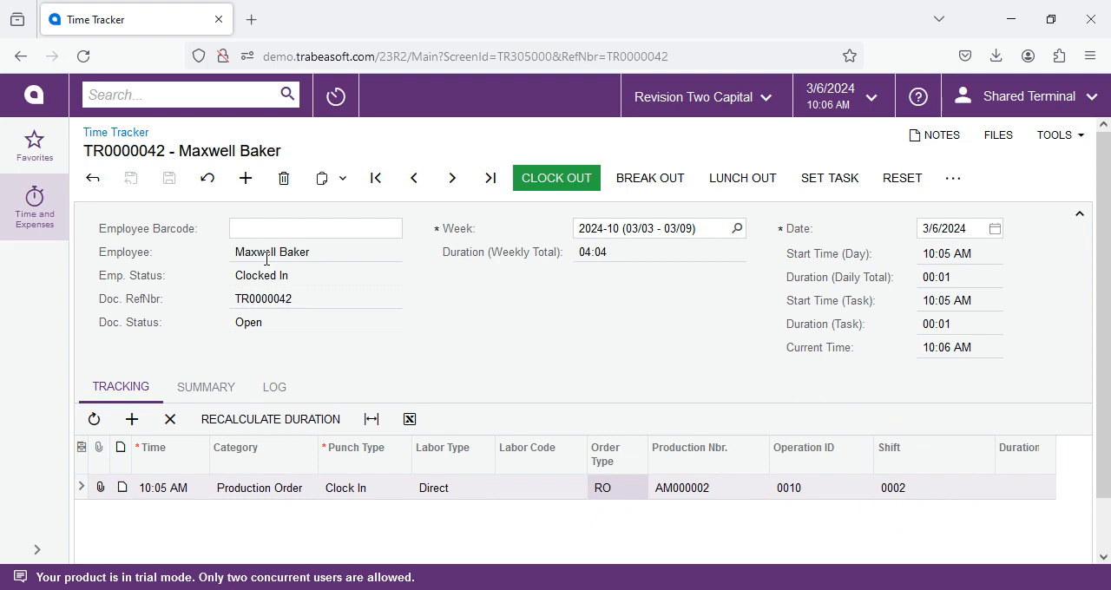
click(967, 493)
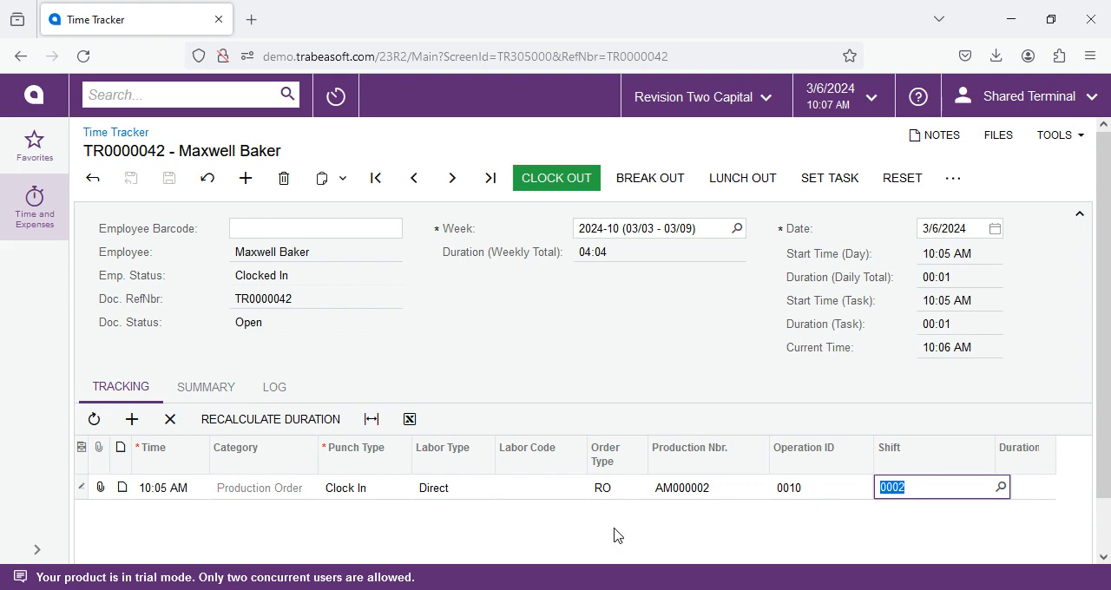
click(279, 494)
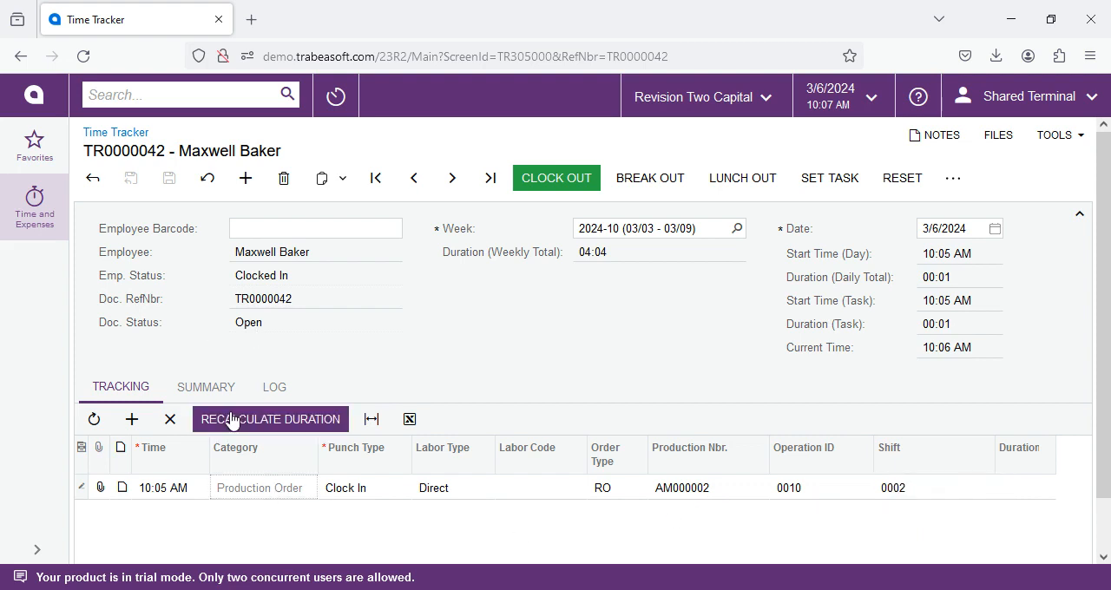
- Change the clock-in entry's time to 8:00 AM and save the time record
double_click(198, 493)
click(216, 488)
click(183, 482)
click(184, 484)
click(182, 485)
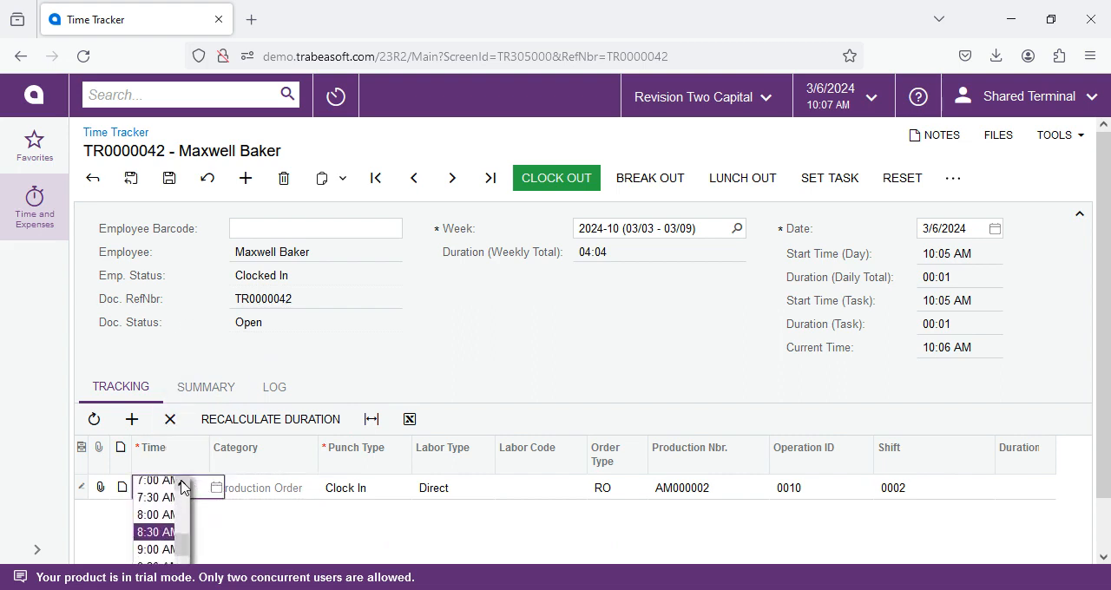
click(155, 517)
click(143, 273)
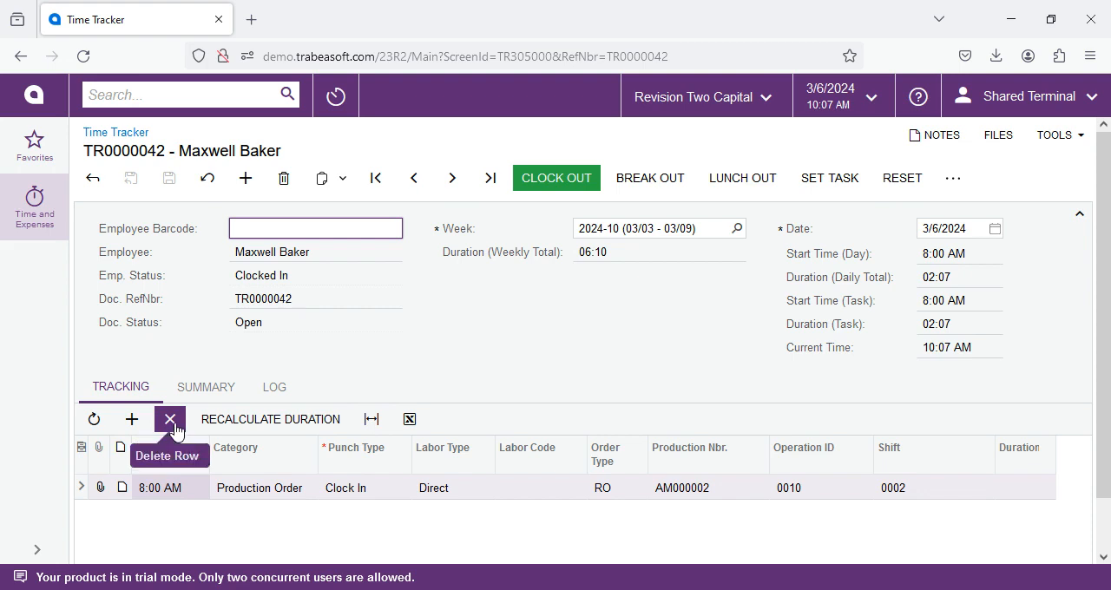
click(166, 489)
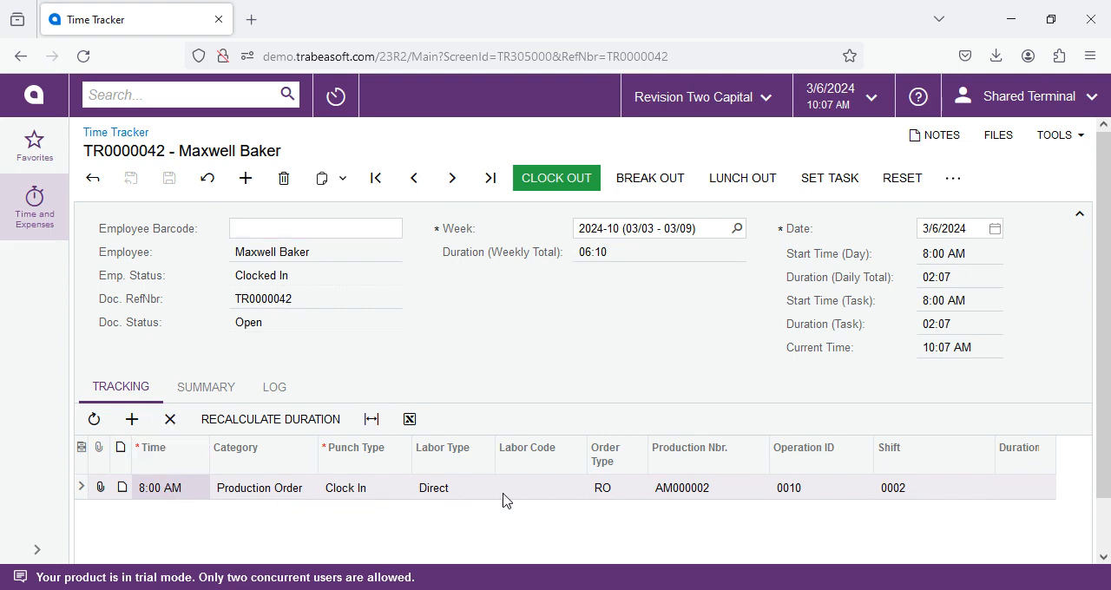
- Review the time record's change log, comparing the original and new values of the edited entry
click(276, 387)
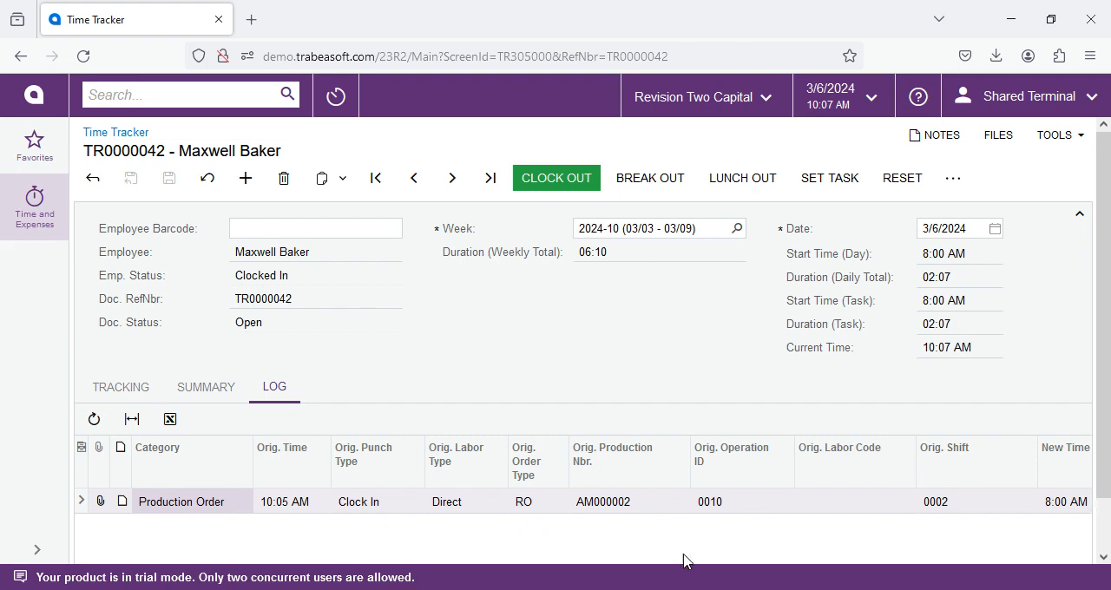
scroll(441, 516, down, 1)
drag(411, 526, 310, 544)
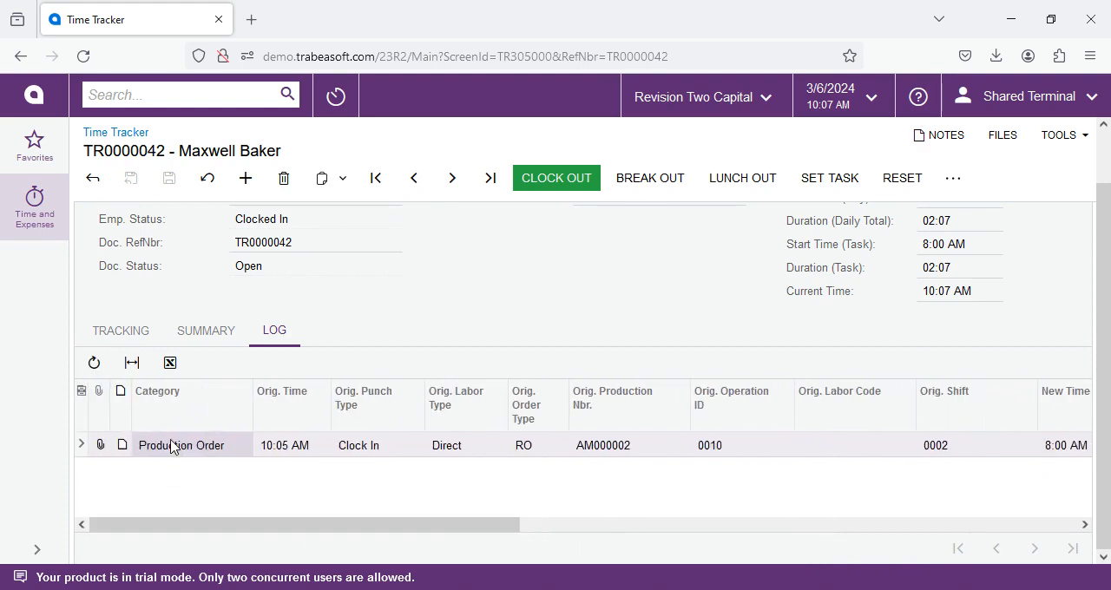
- Examine the available and selected columns in the log's column configuration, leaving it without applying changes
click(80, 391)
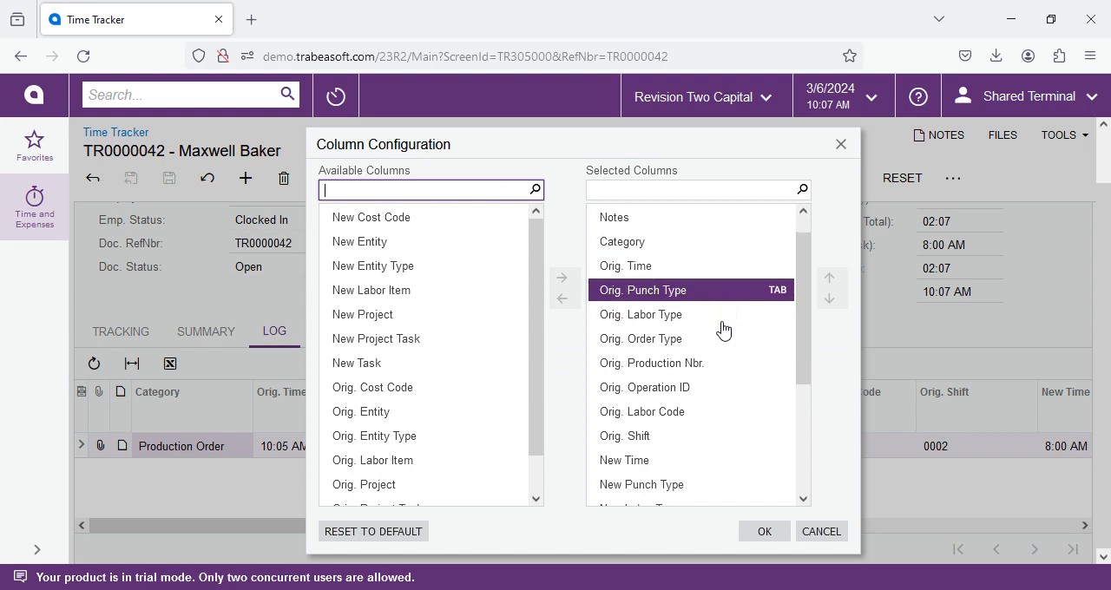
scroll(700, 338, down, 3)
scroll(434, 302, down, 1)
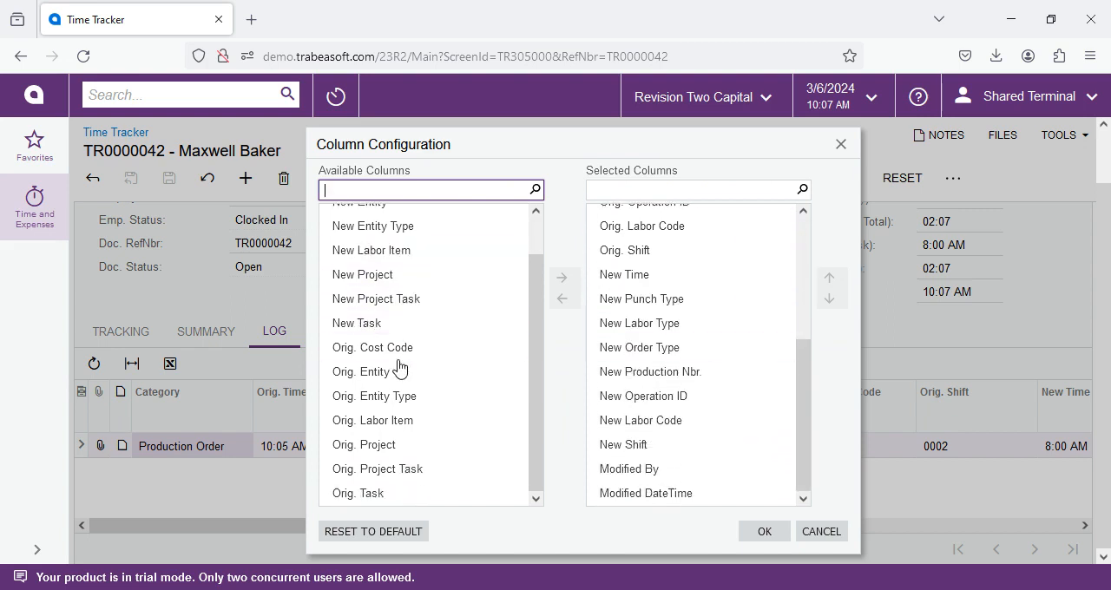
scroll(399, 367, up, 1)
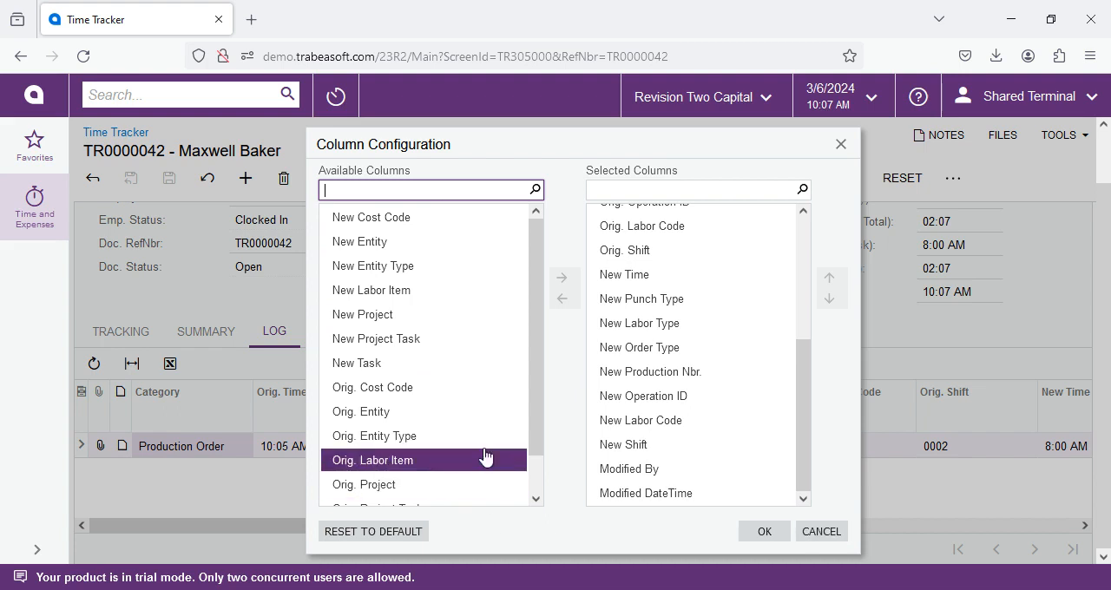
click(830, 533)
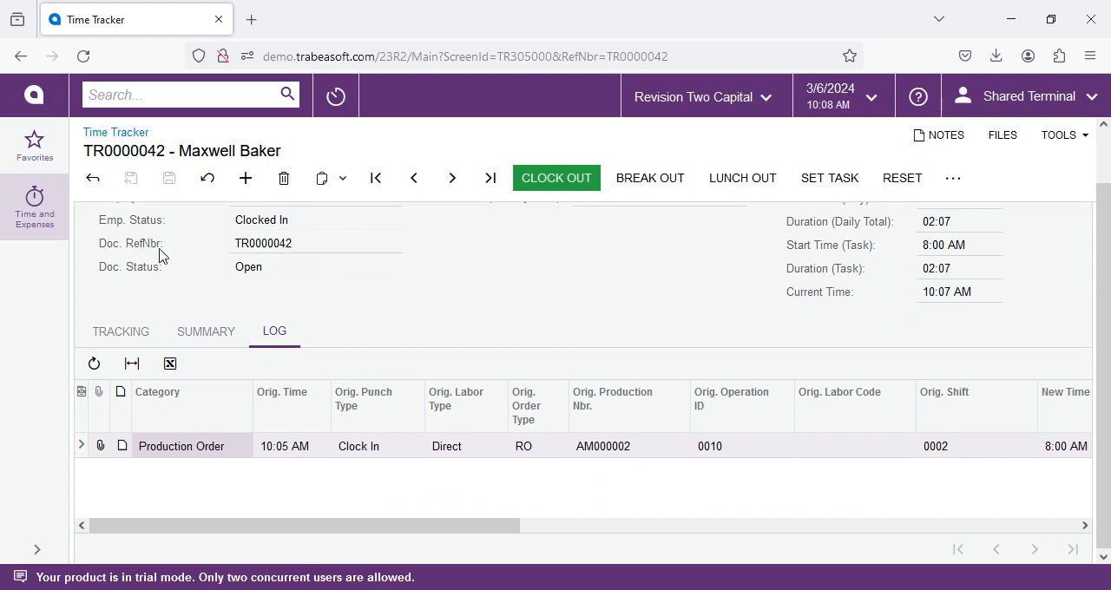
- Return to the tracking entries and reset the screen for a new employee scan
scroll(165, 256, up, 1)
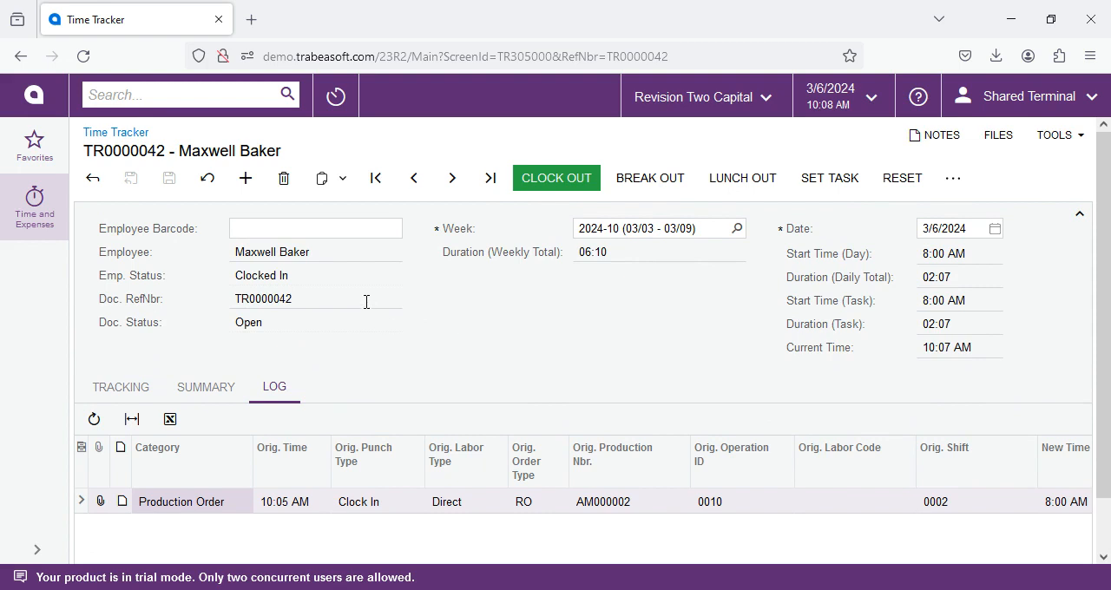
click(109, 392)
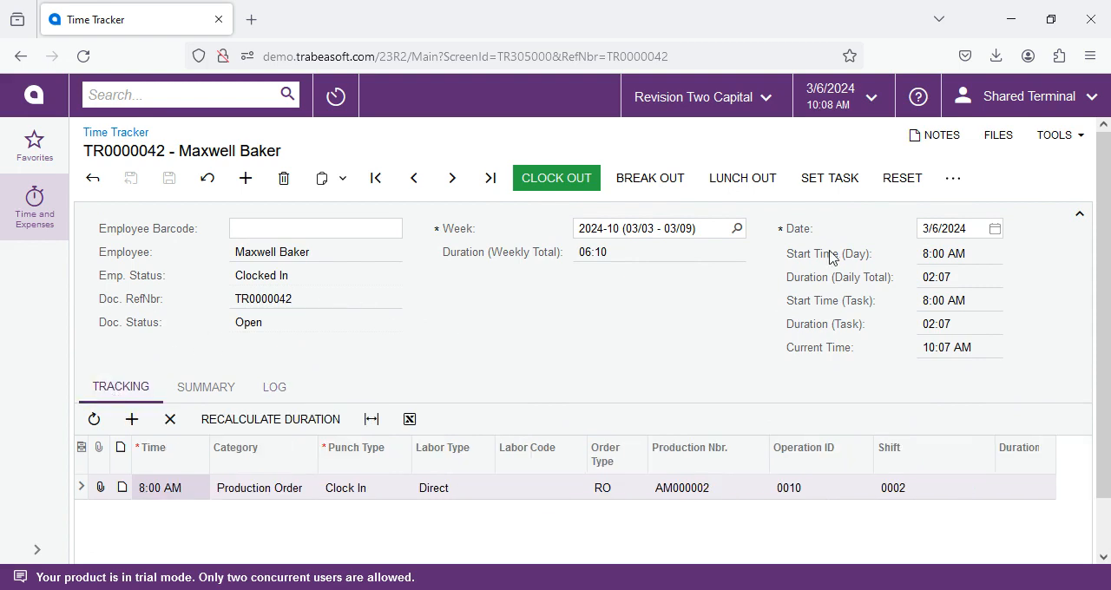
click(358, 224)
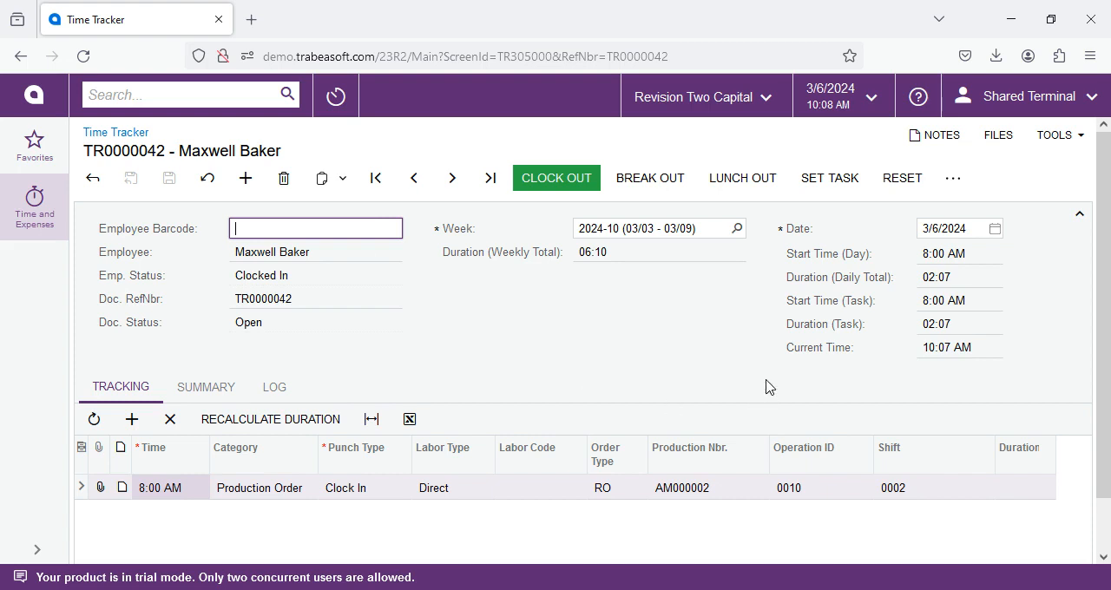
click(899, 190)
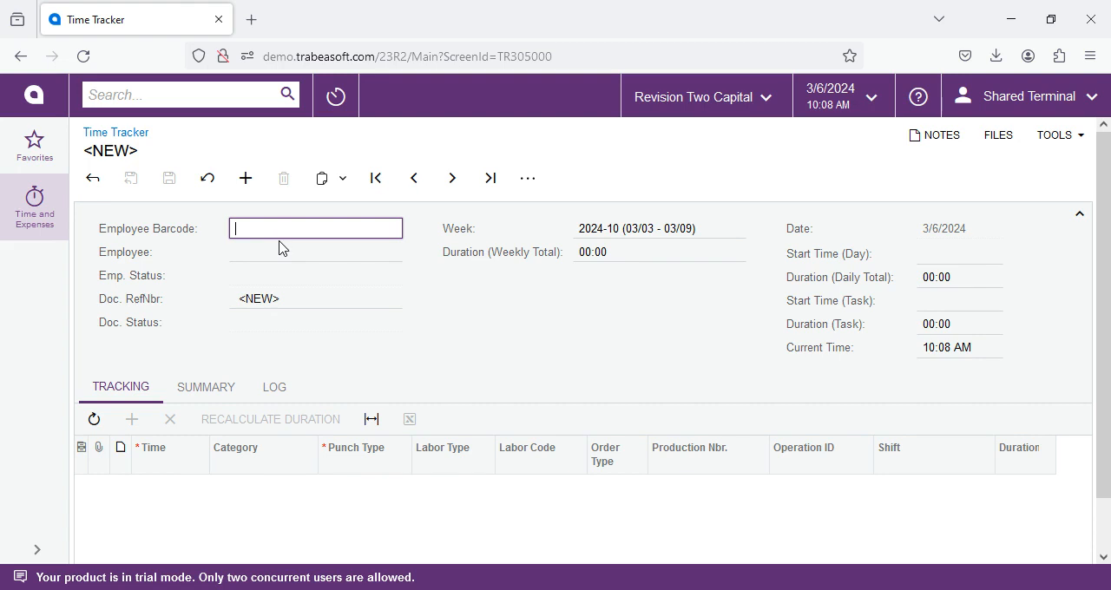
- Load the first employee's time record again by barcode, start setting a new task and check the available categories
text(EP00000002)
key(Return)
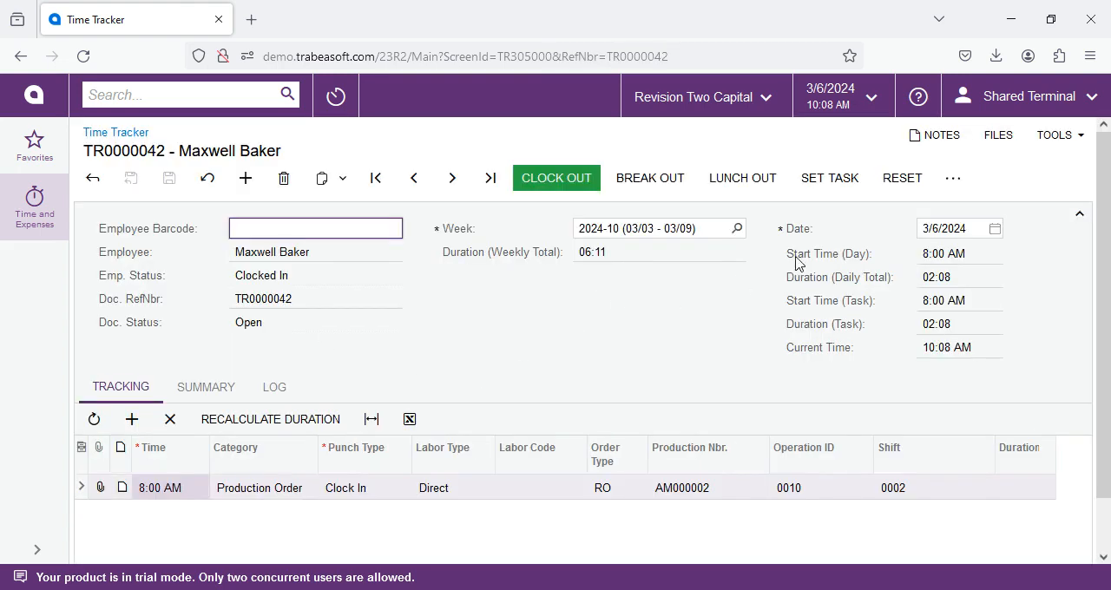
click(819, 186)
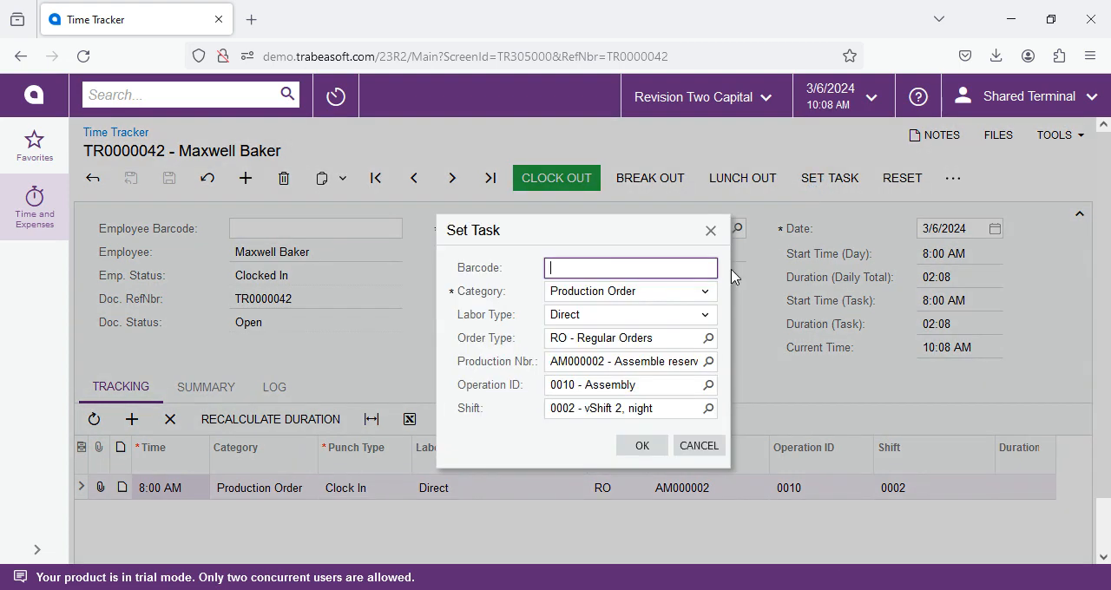
click(594, 293)
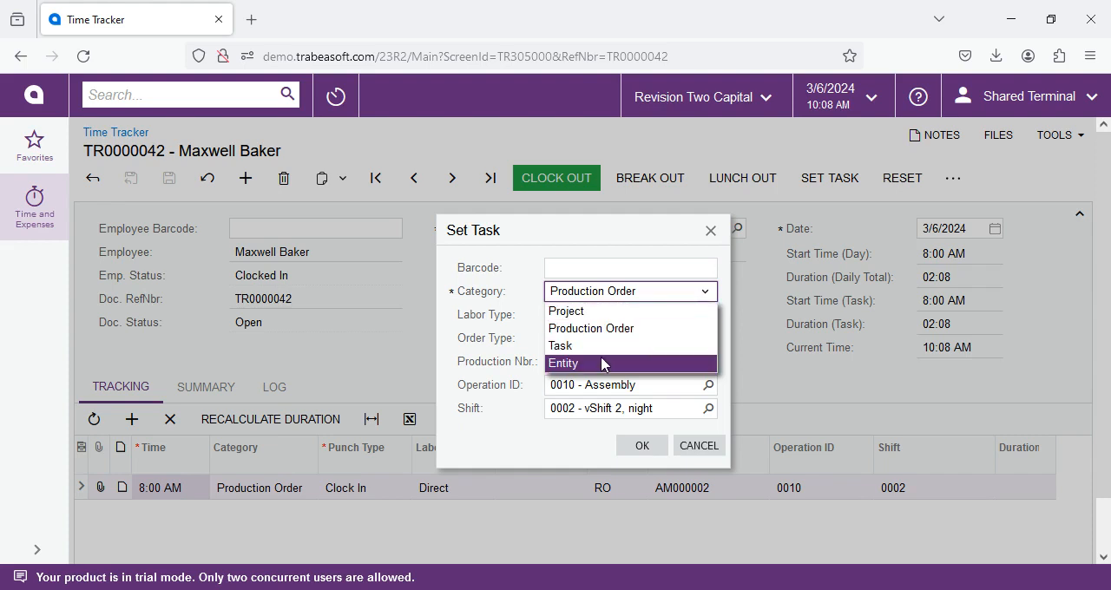
click(488, 293)
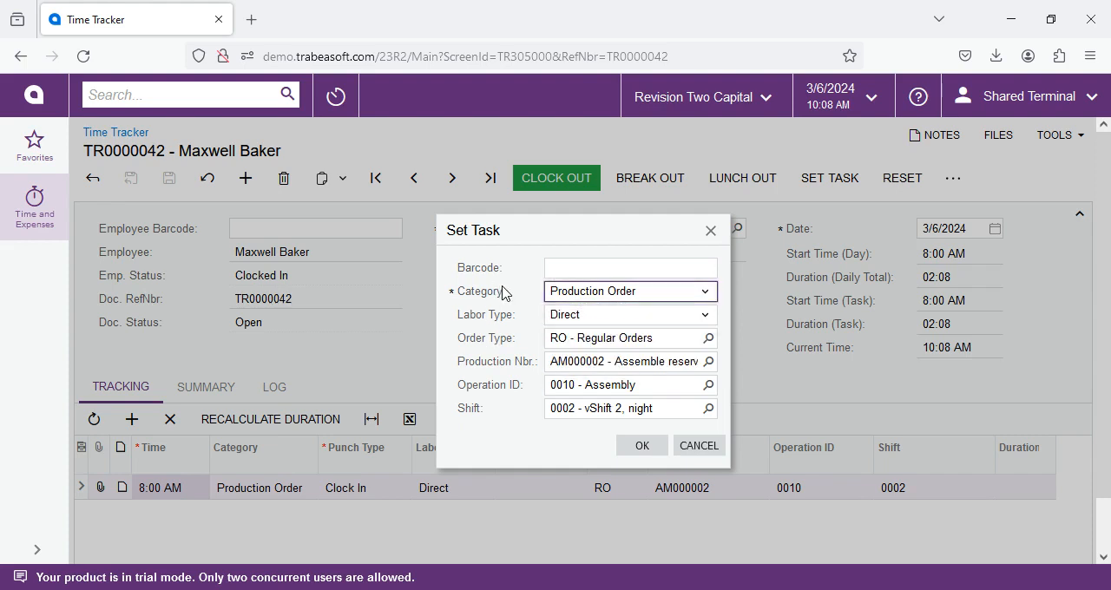
- Switch the task's labor type to Indirect with labor code INDIRLAB and confirm the new task
click(586, 320)
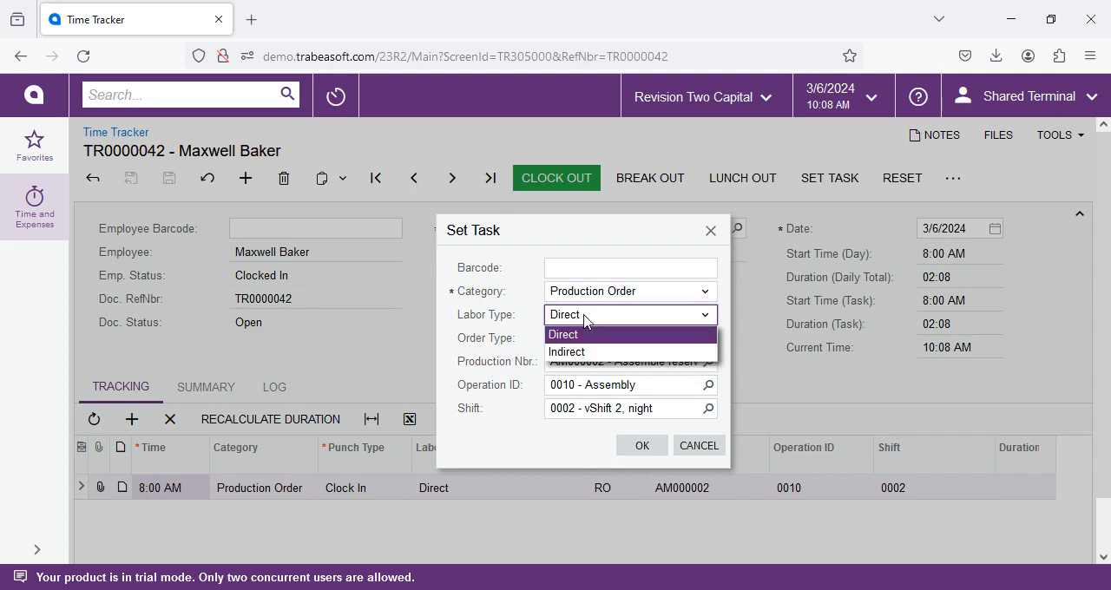
click(571, 352)
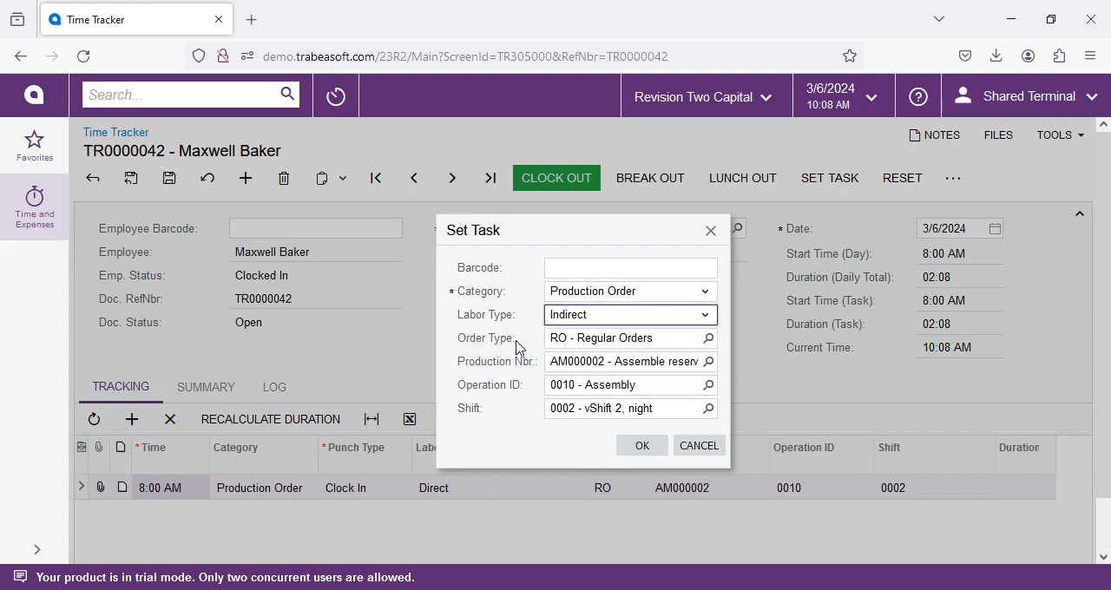
click(631, 341)
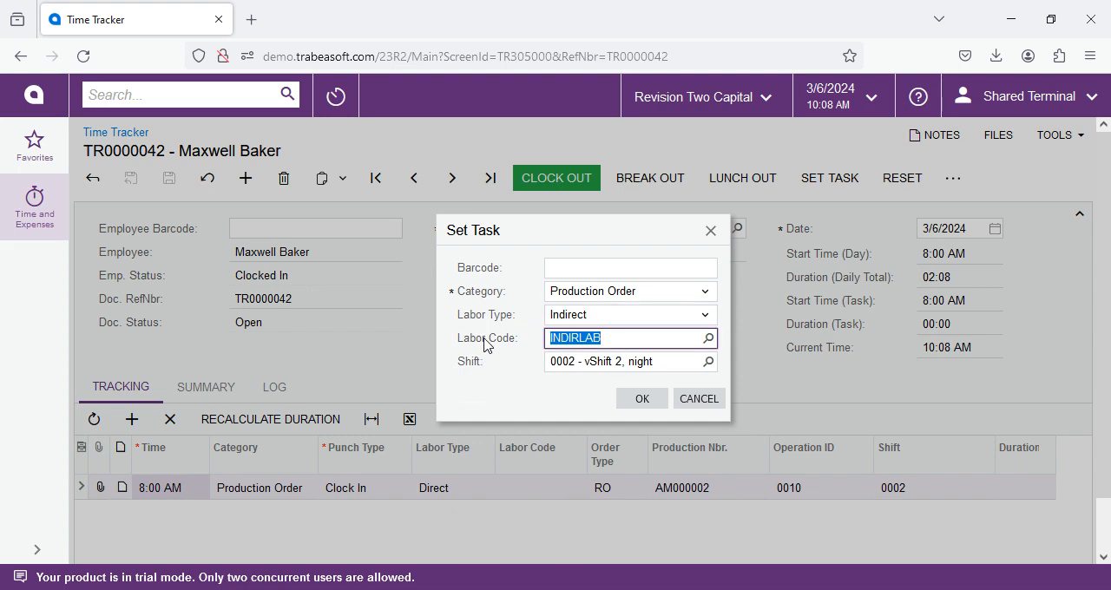
click(587, 318)
click(583, 319)
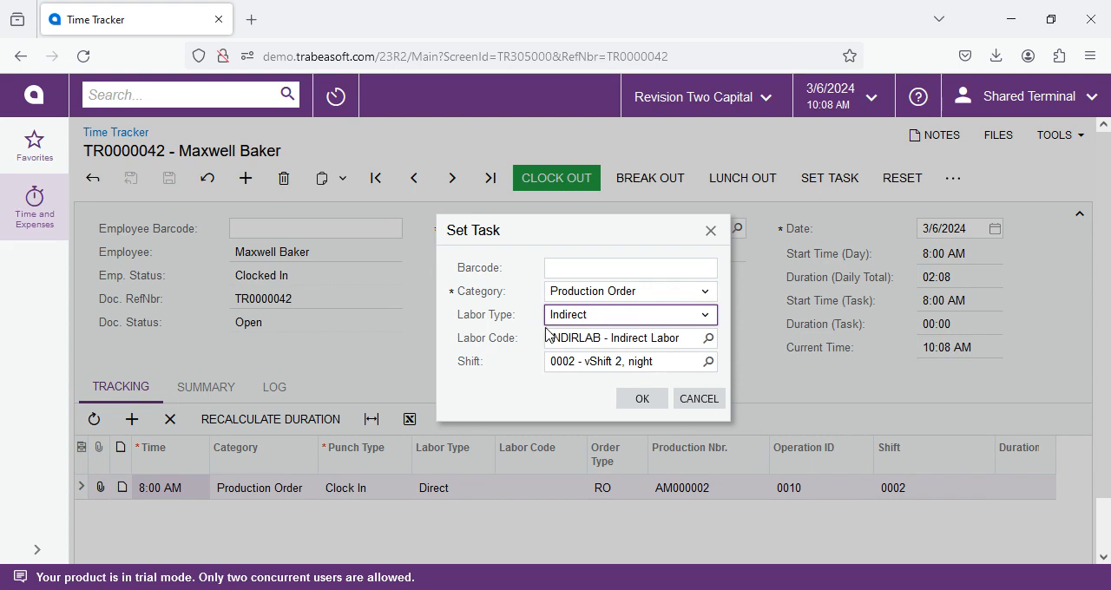
click(576, 320)
click(576, 320)
click(642, 398)
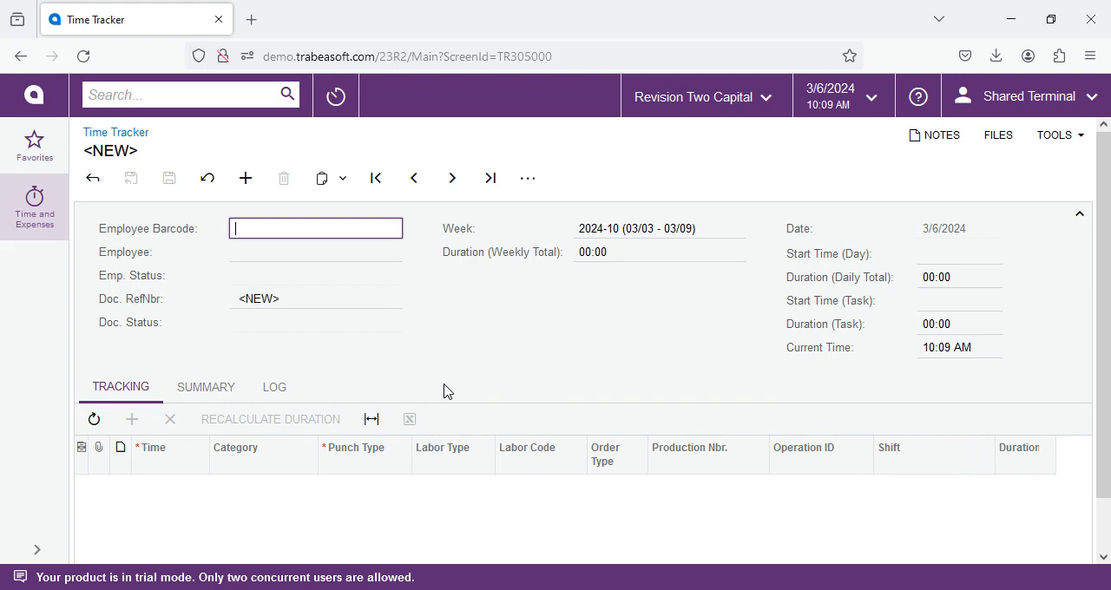
- Reload the first employee's time record by barcode, examine the task-out and indirect task-in entries, and reset the screen
text(EP00000030)
key(Return)
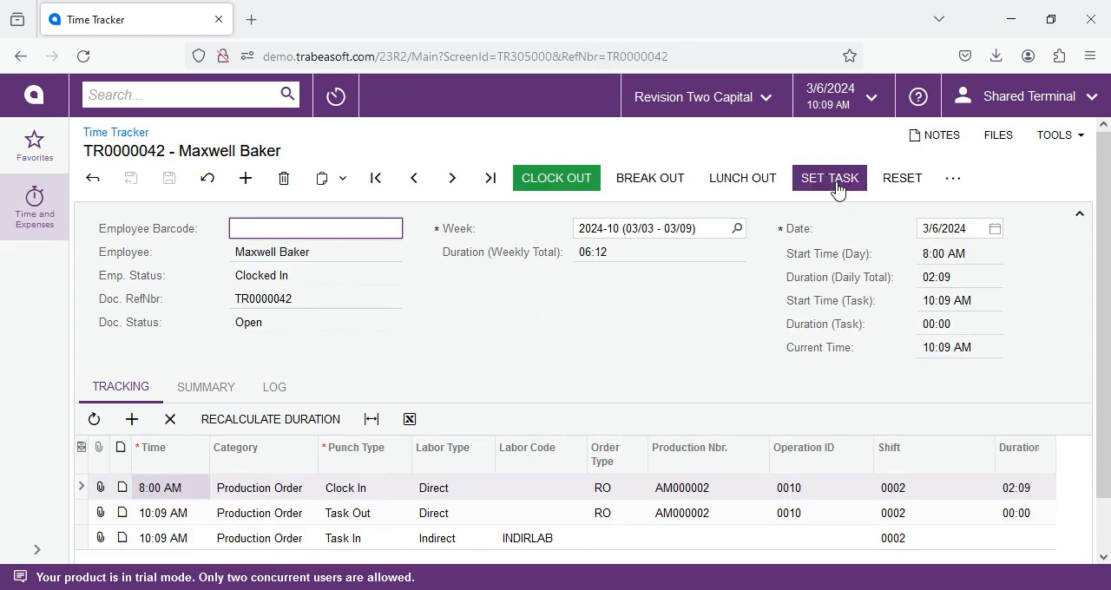
click(410, 540)
click(238, 518)
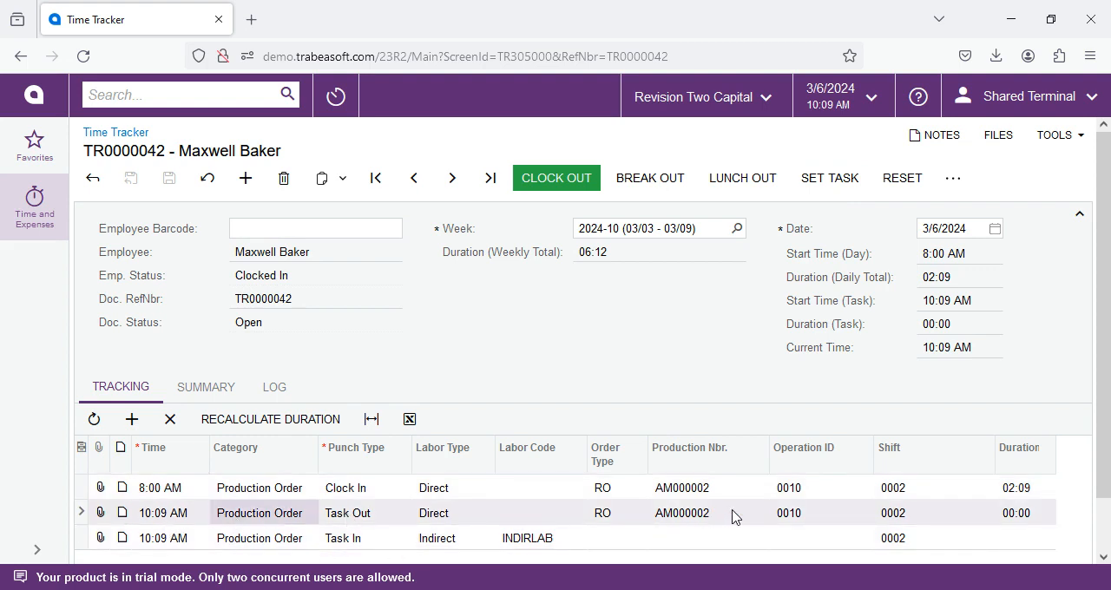
click(290, 540)
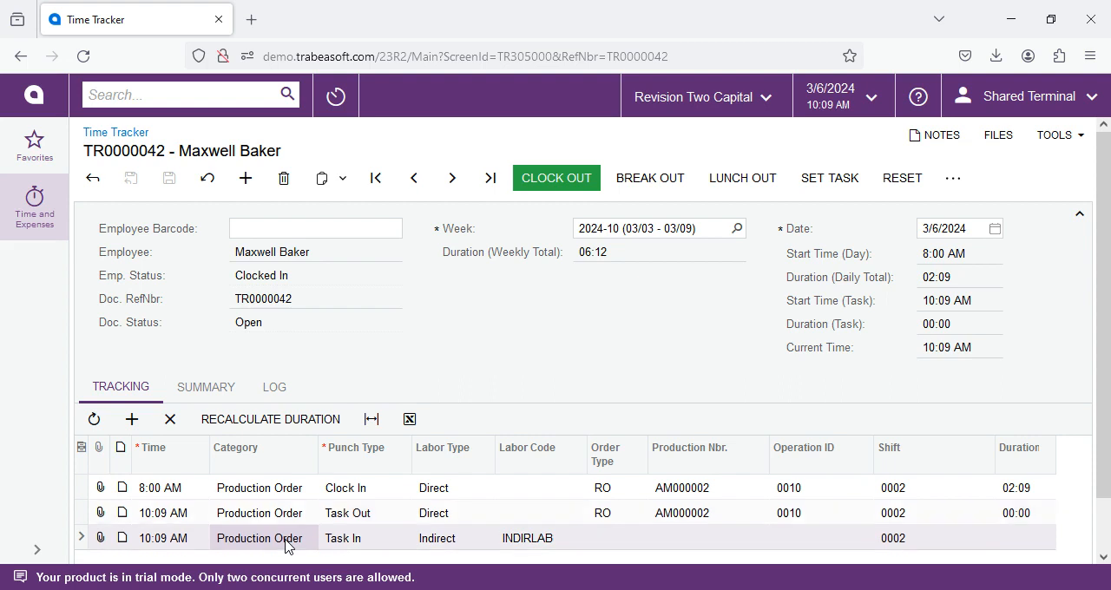
click(433, 540)
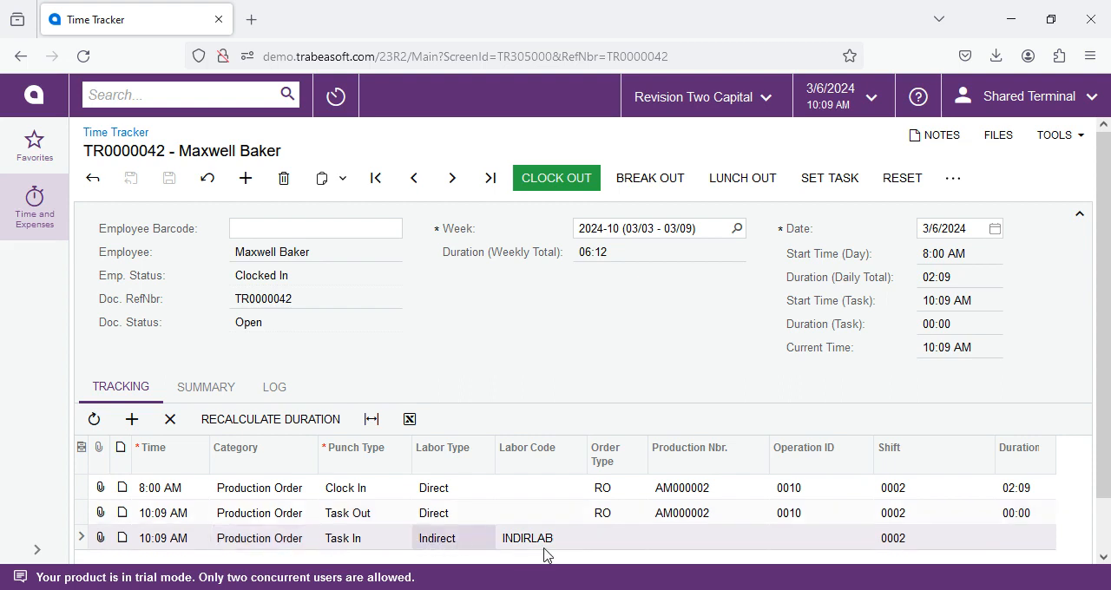
click(270, 538)
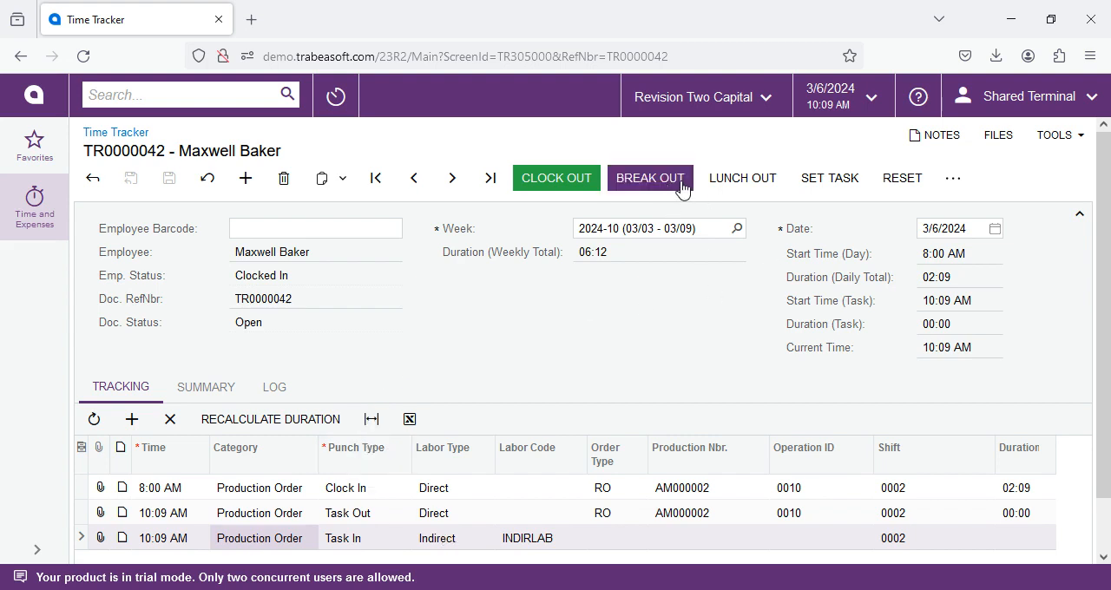
click(895, 185)
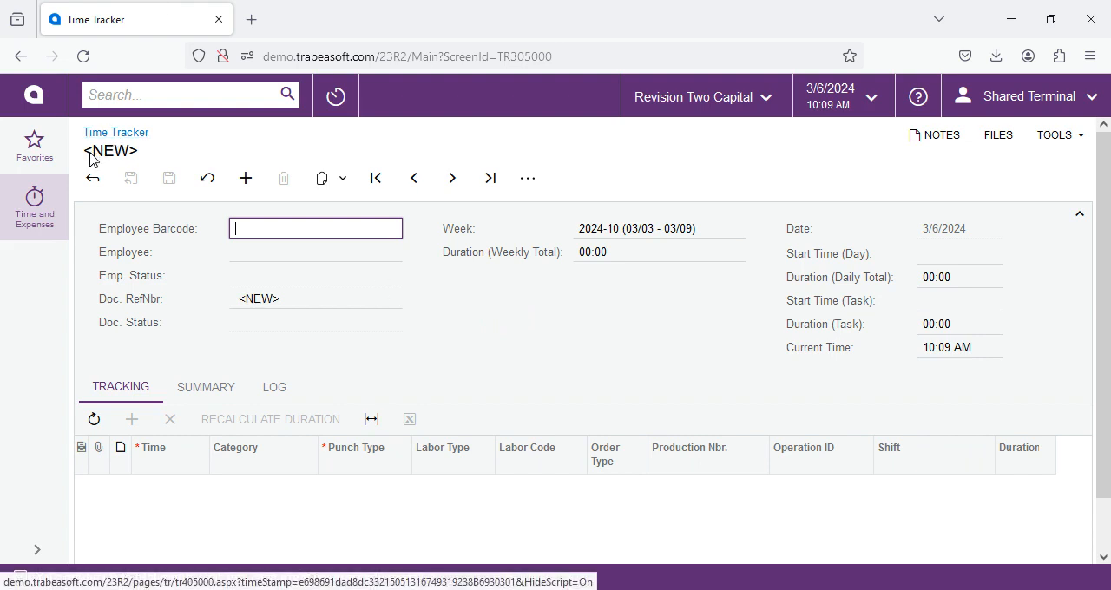
- Load another employee's record by barcode and clock them in on production order AM000002, operation 0010, with the task barcode
text(EP00000019)
key(Return)
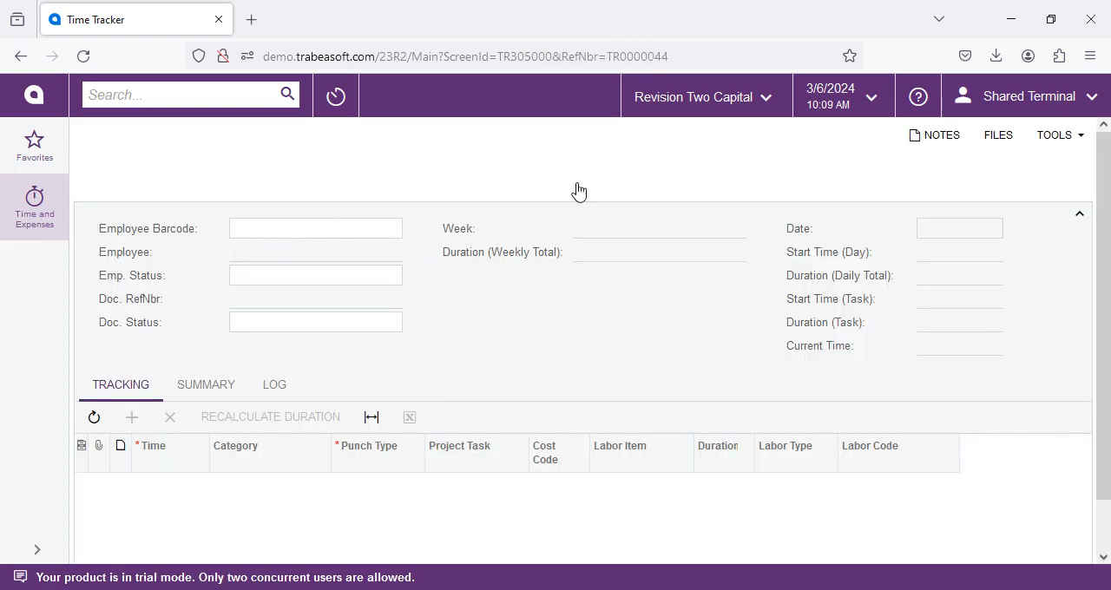
click(551, 181)
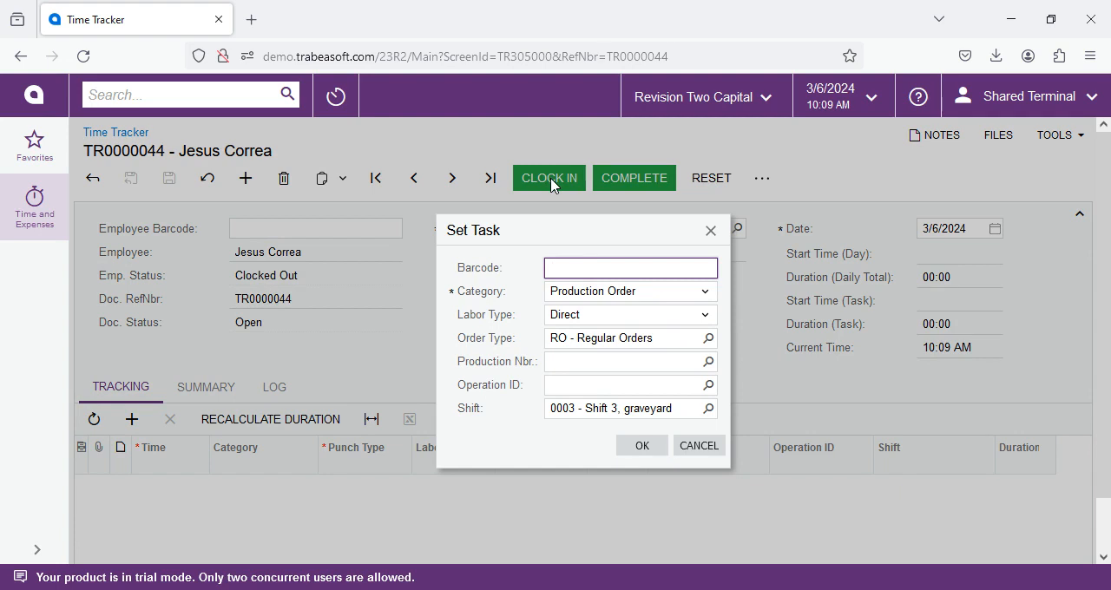
text(RO-AM000002-0010)
key(Return)
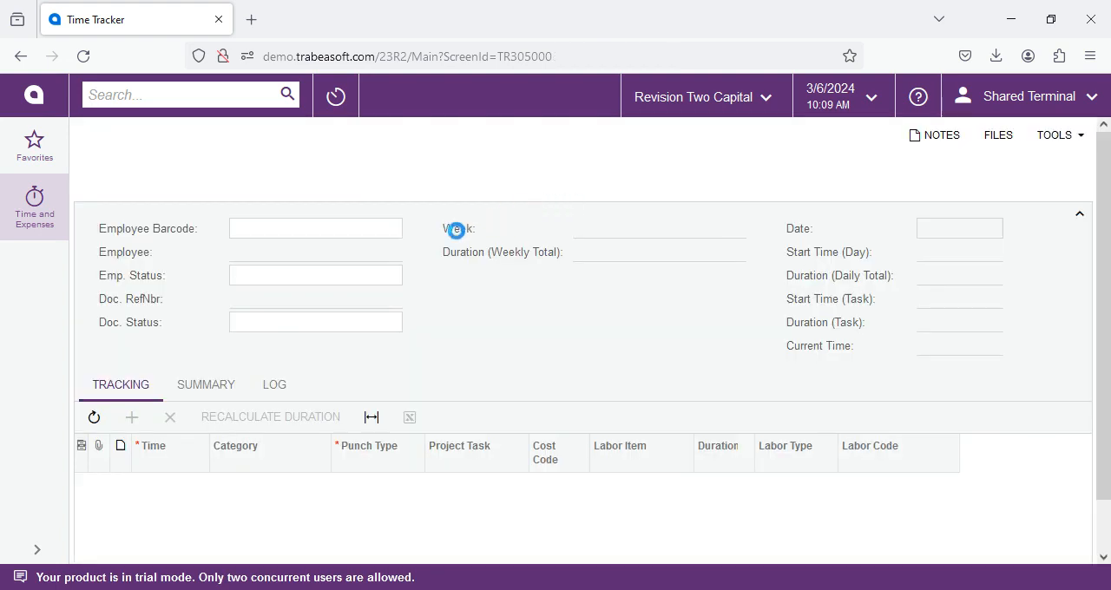
- Load one more employee's record by barcode and clock them in on production order AM000002, operation 0020, with the task barcode
text(EP00000012)
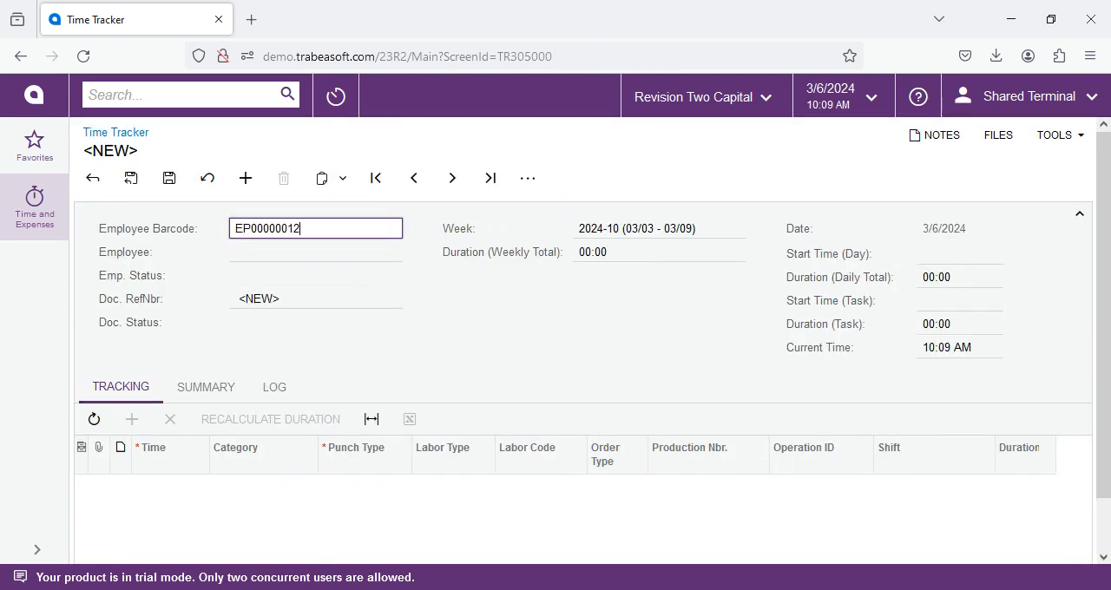
key(Return)
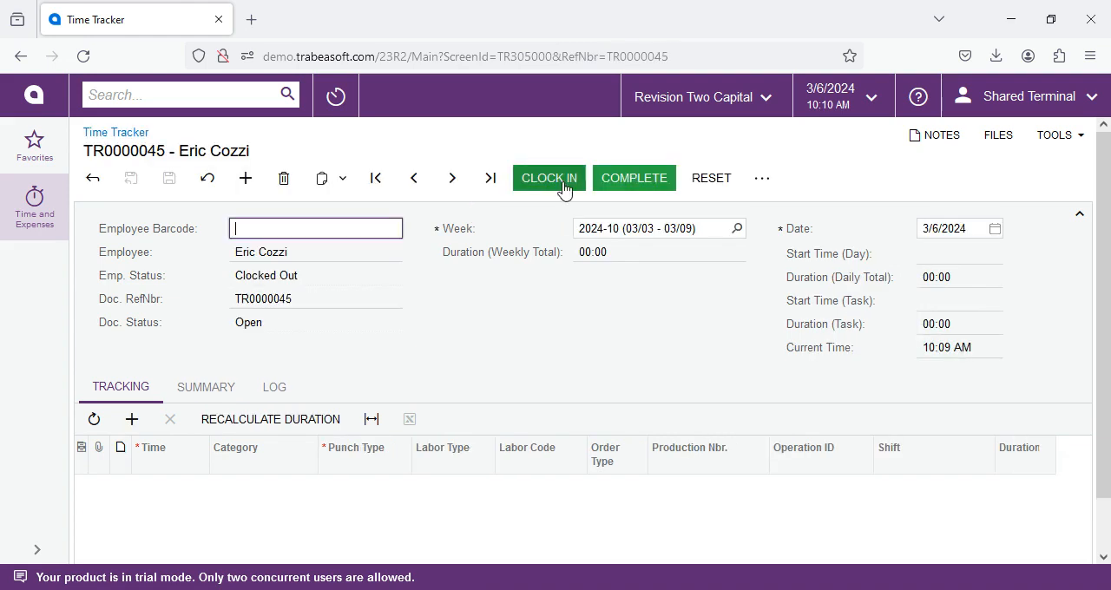
click(565, 179)
text(RO000000AM0000020020)
key(Return)
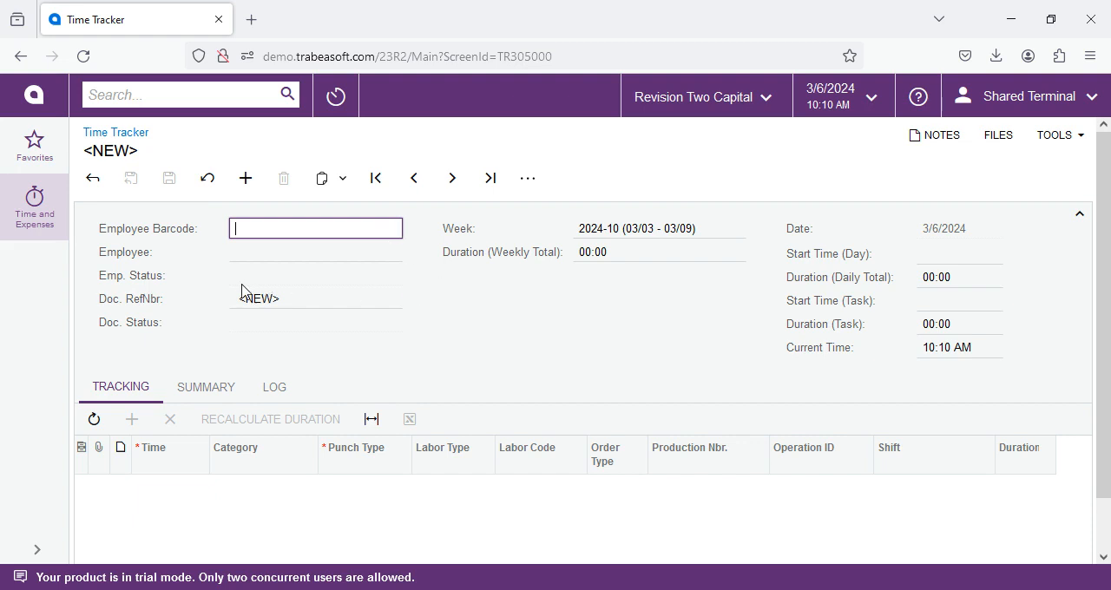
- Load the first employee's record by barcode and clock them out of the indirect labor task
text(EP00000002)
key(Return)
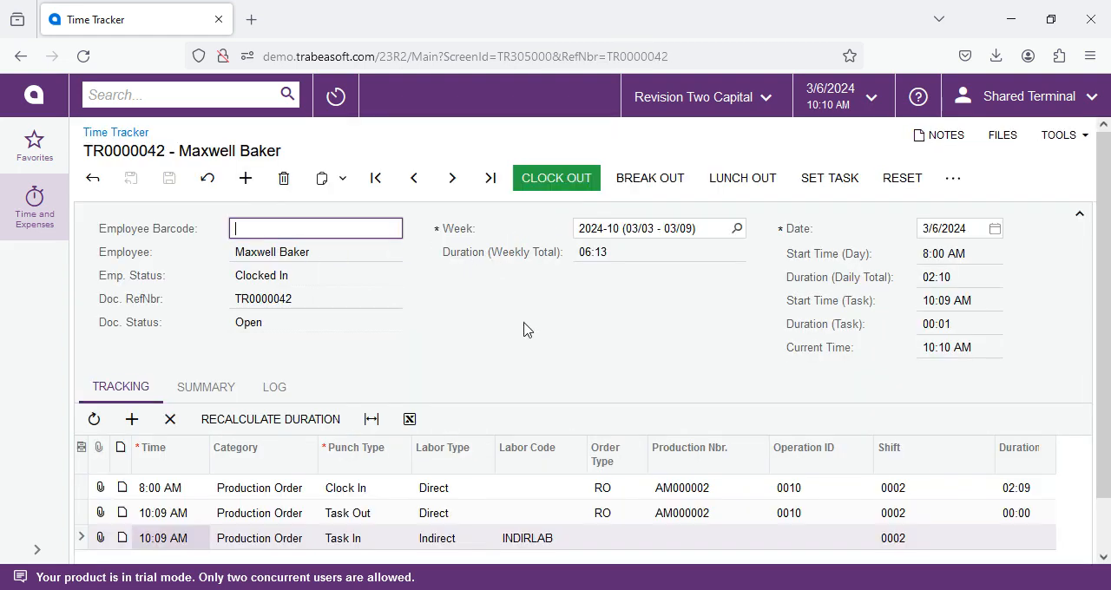
scroll(517, 343, down, 1)
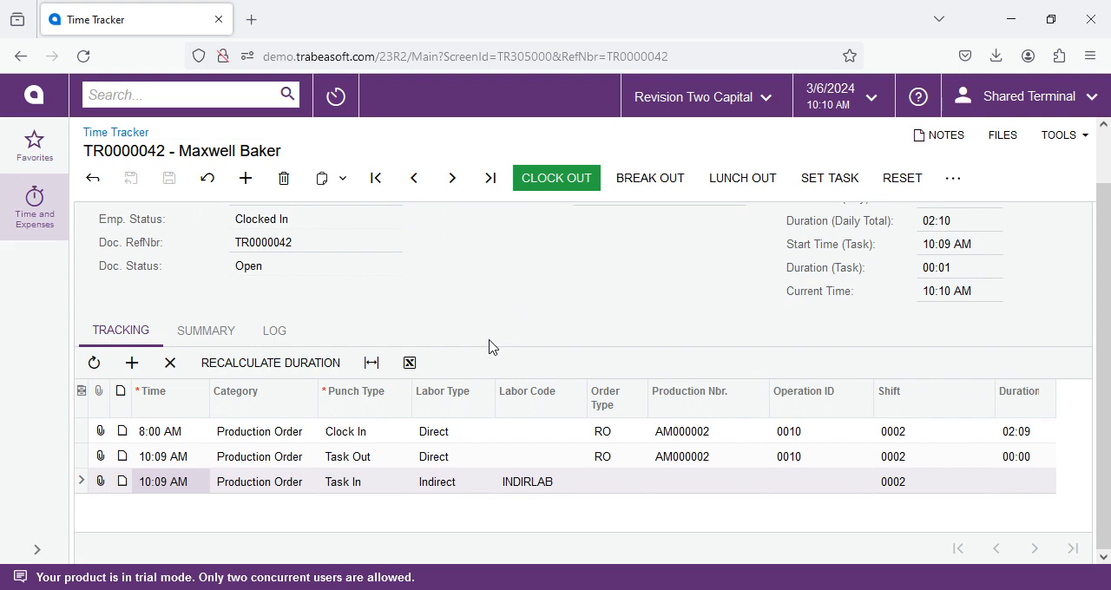
click(548, 183)
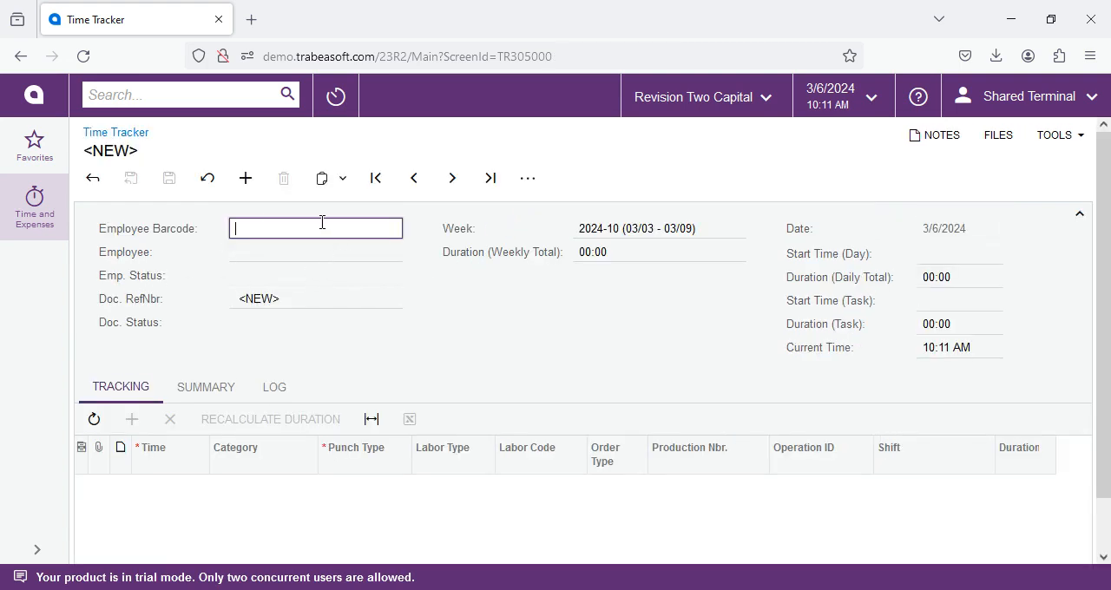
- Bring the clocked-out employee's record back up by barcode and review its tracking entries
text(EP00000002)
key(Return)
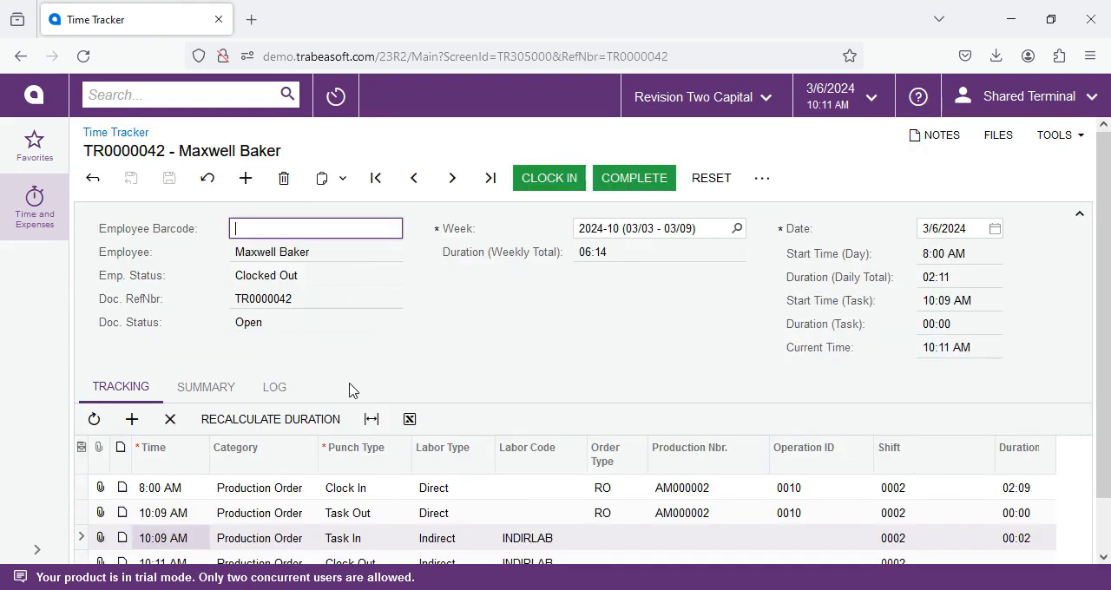
scroll(463, 383, down, 2)
scroll(464, 383, up, 1)
- Examine the direct and indirect lines in the record's summary, including scrap action, description, duration, completion and labor transaction
click(217, 388)
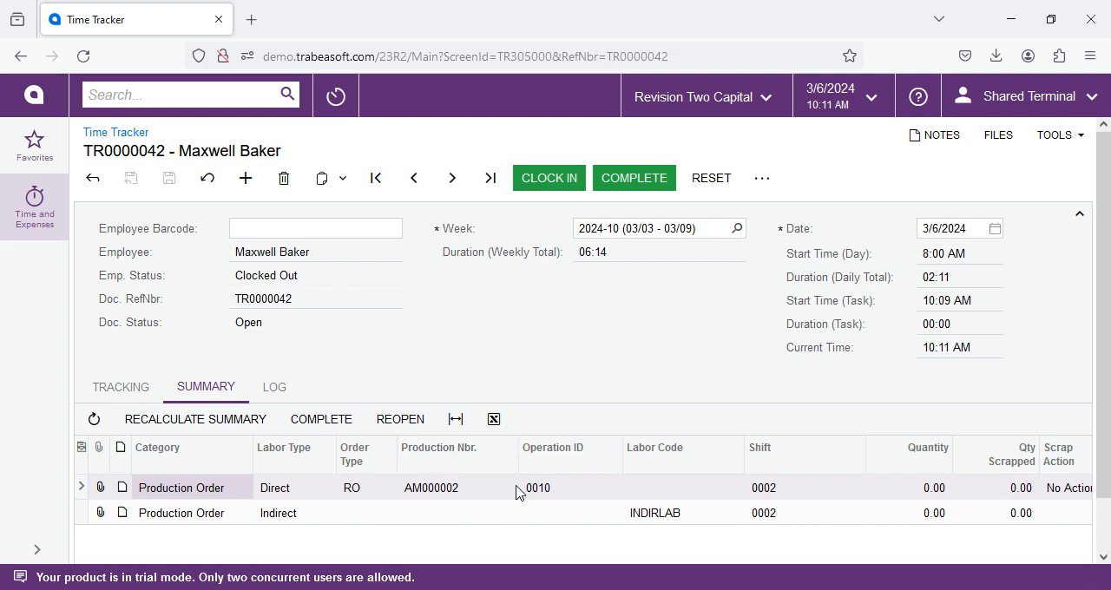
scroll(516, 486, down, 1)
click(274, 464)
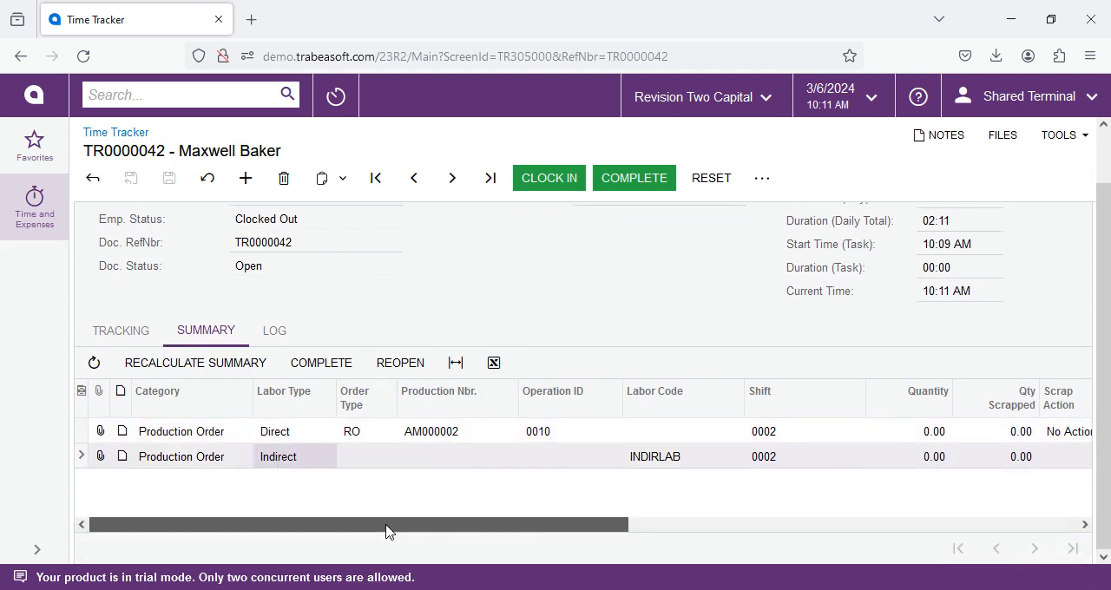
drag(384, 531, 926, 548)
click(405, 432)
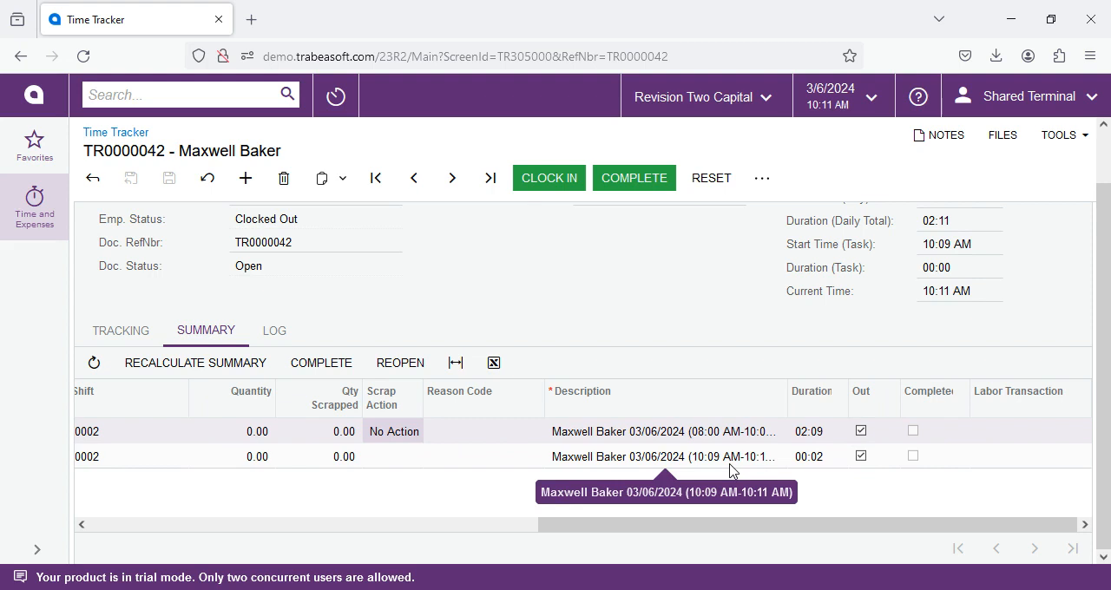
click(581, 433)
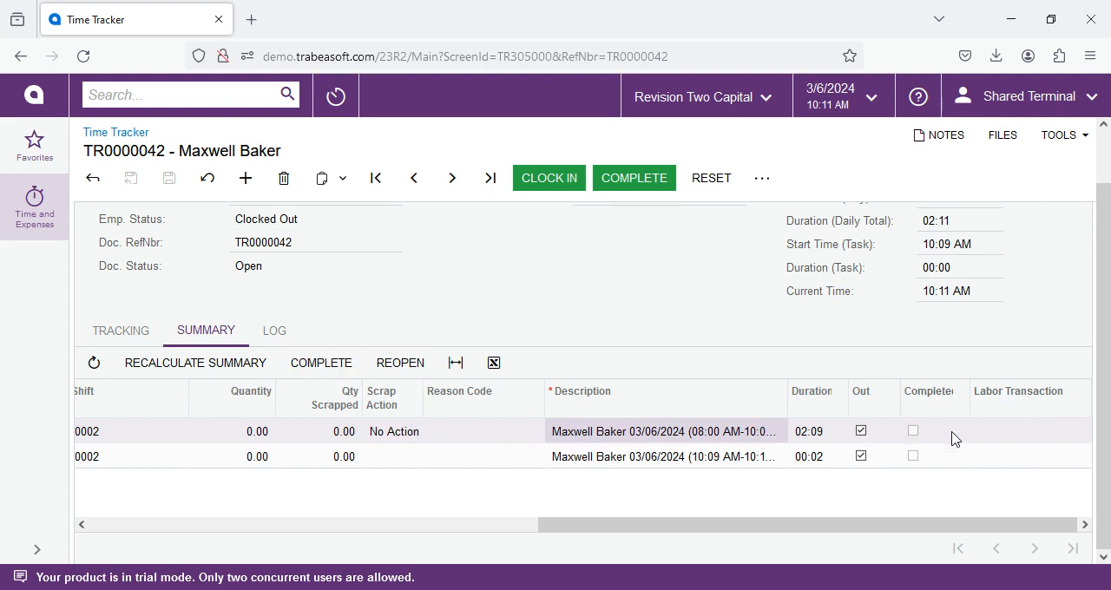
click(996, 439)
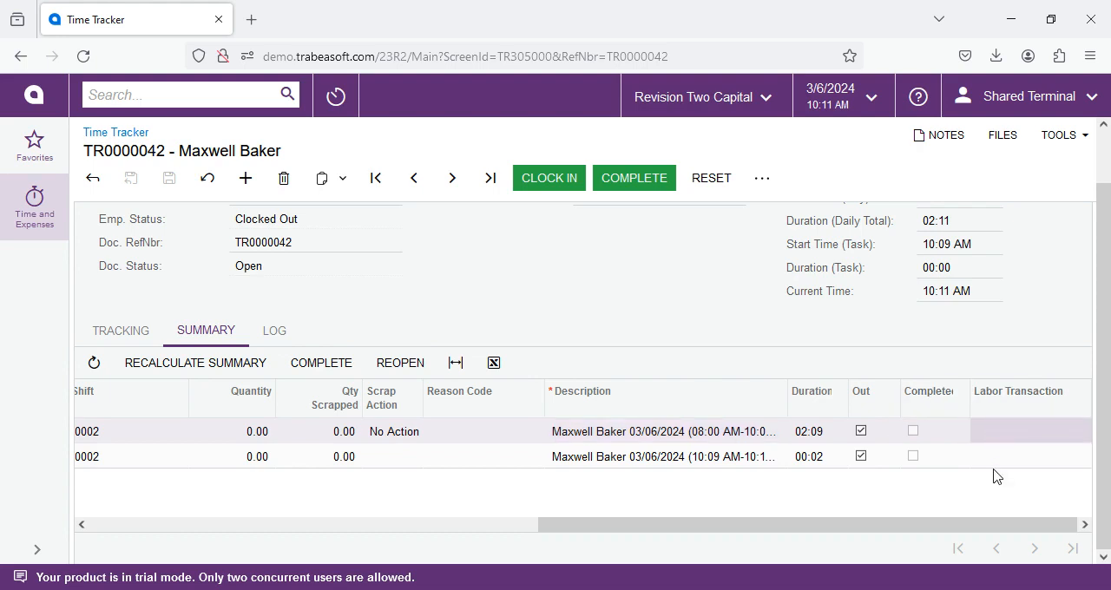
click(995, 466)
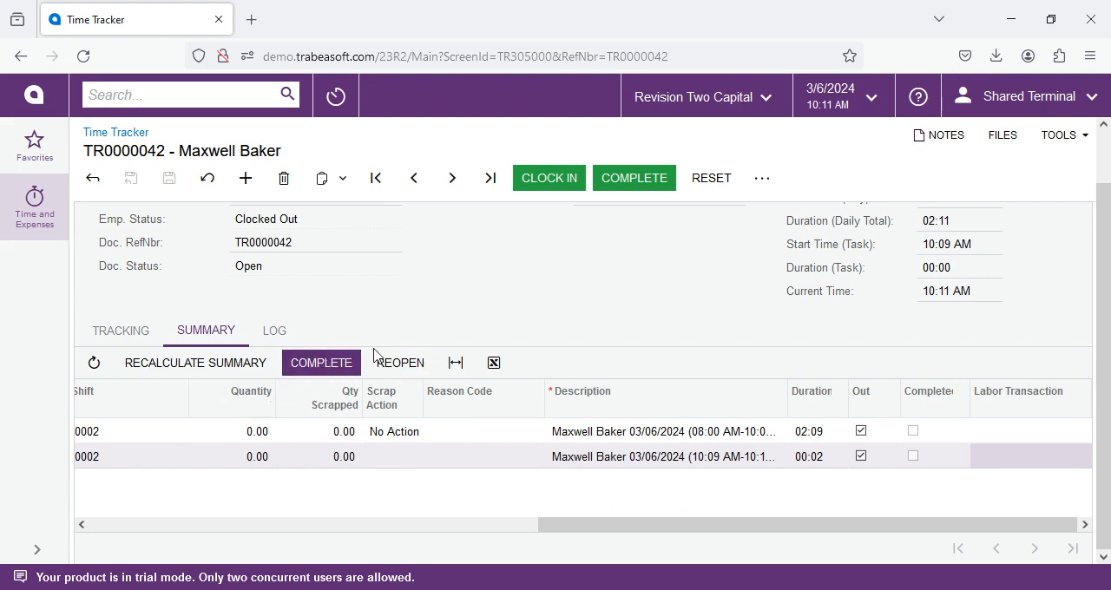
- Complete the employee's time document for 3/6/2024 and dismiss the notification
click(633, 179)
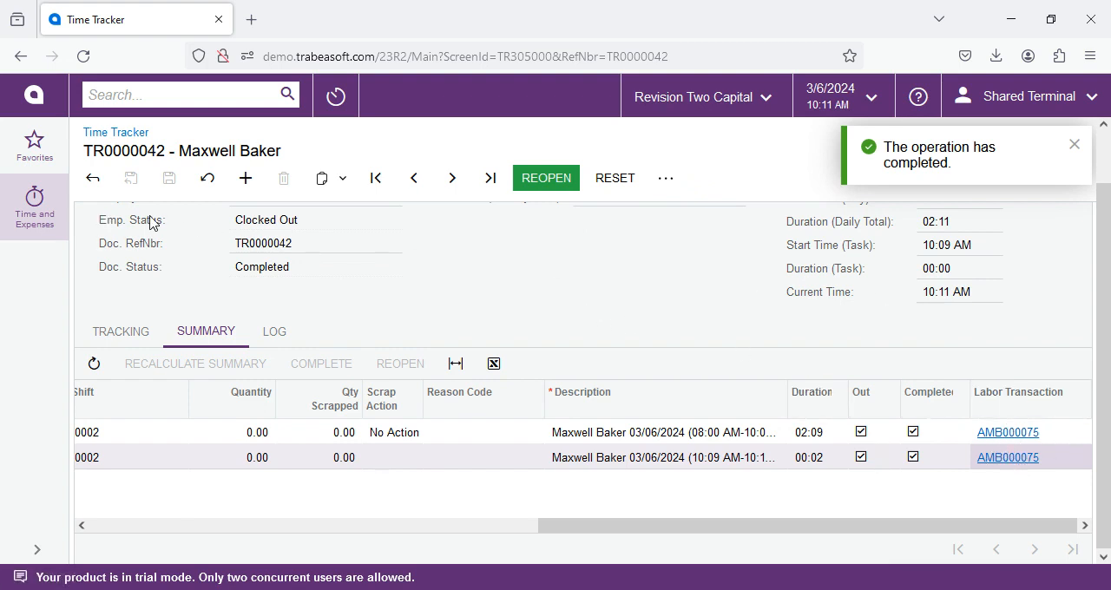
click(54, 227)
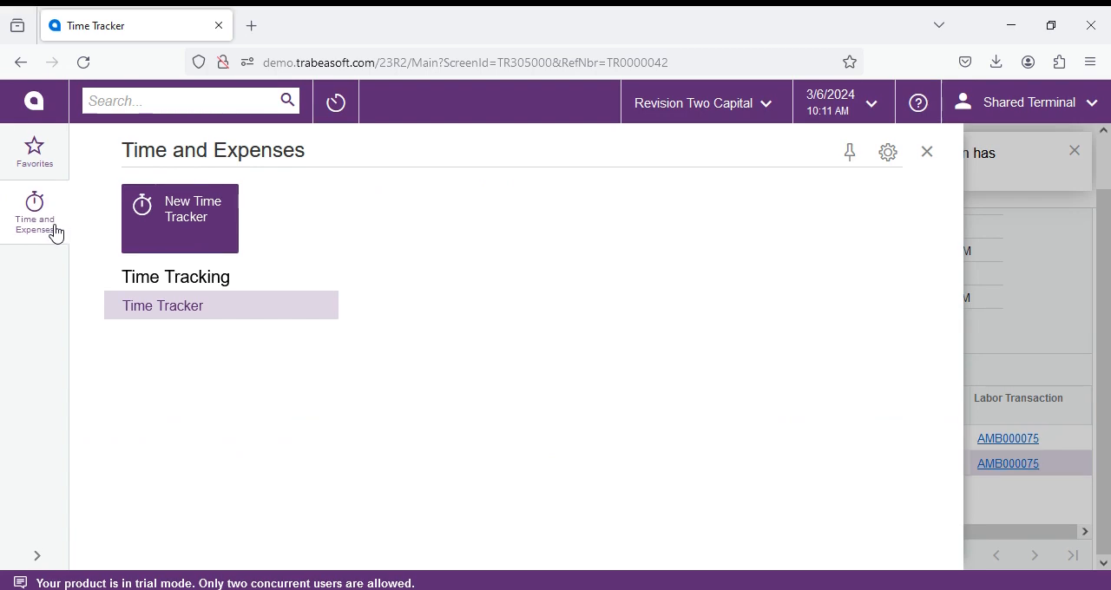
double_click(54, 226)
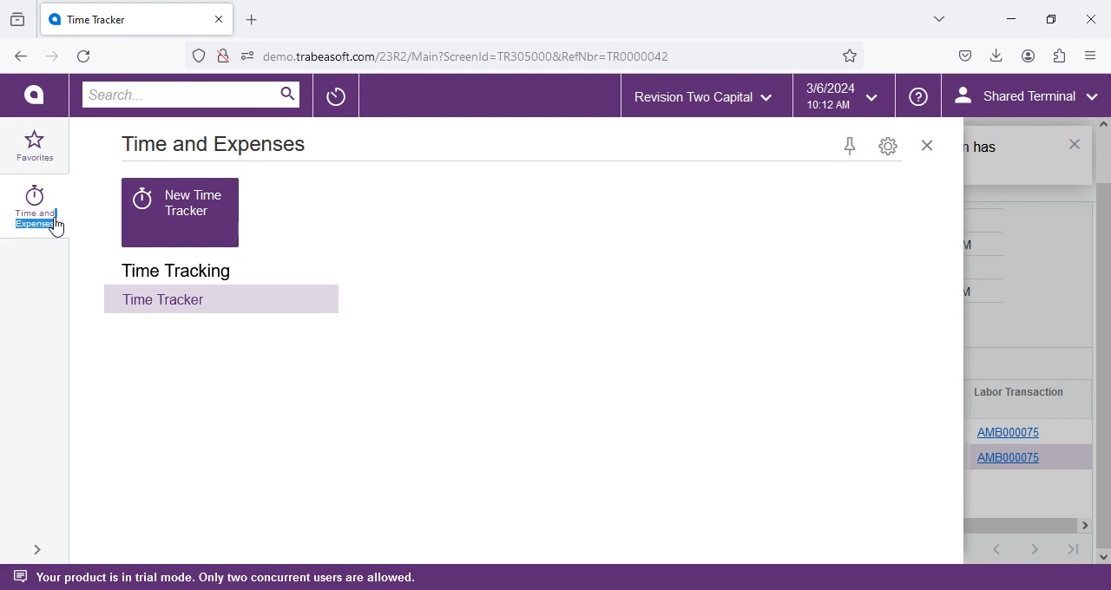
click(1016, 331)
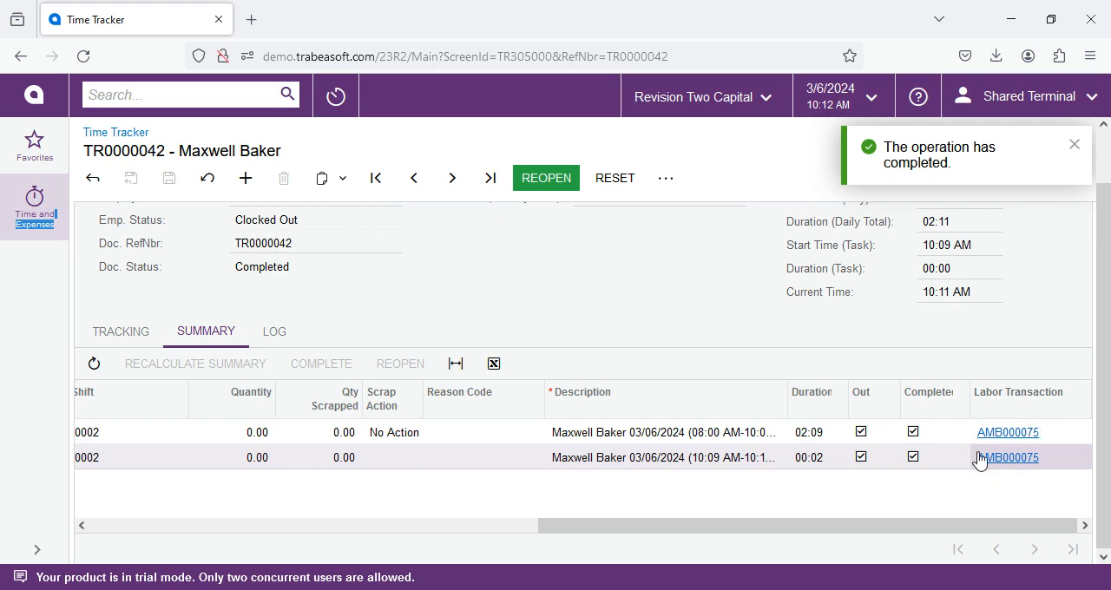
click(1074, 145)
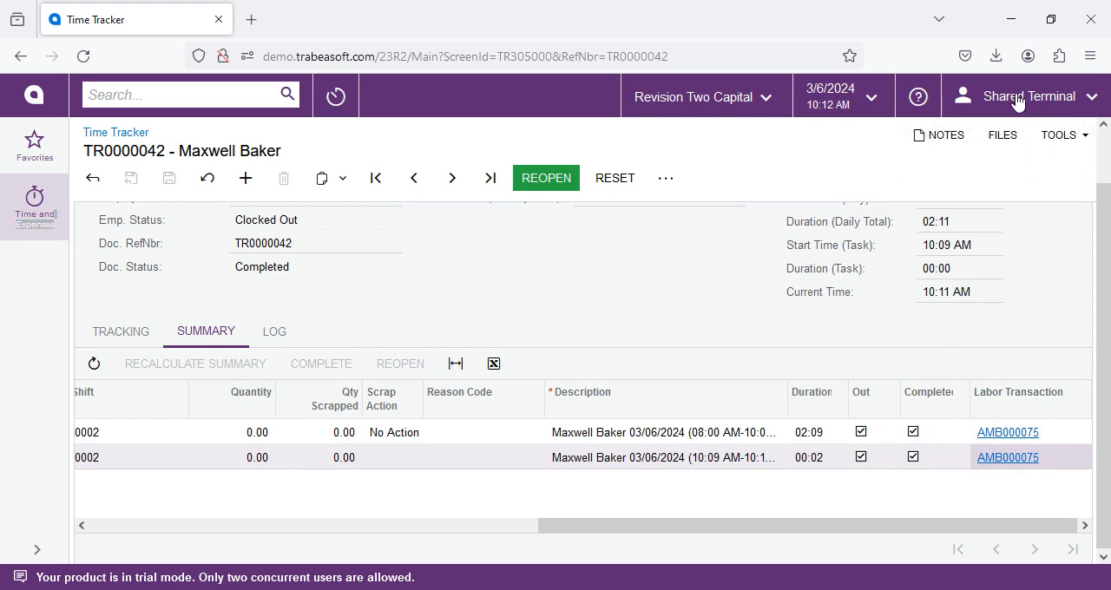
- Open the Shared Terminal user's profile and check its time tracker category, barcode and shared-terminal settings
click(1017, 103)
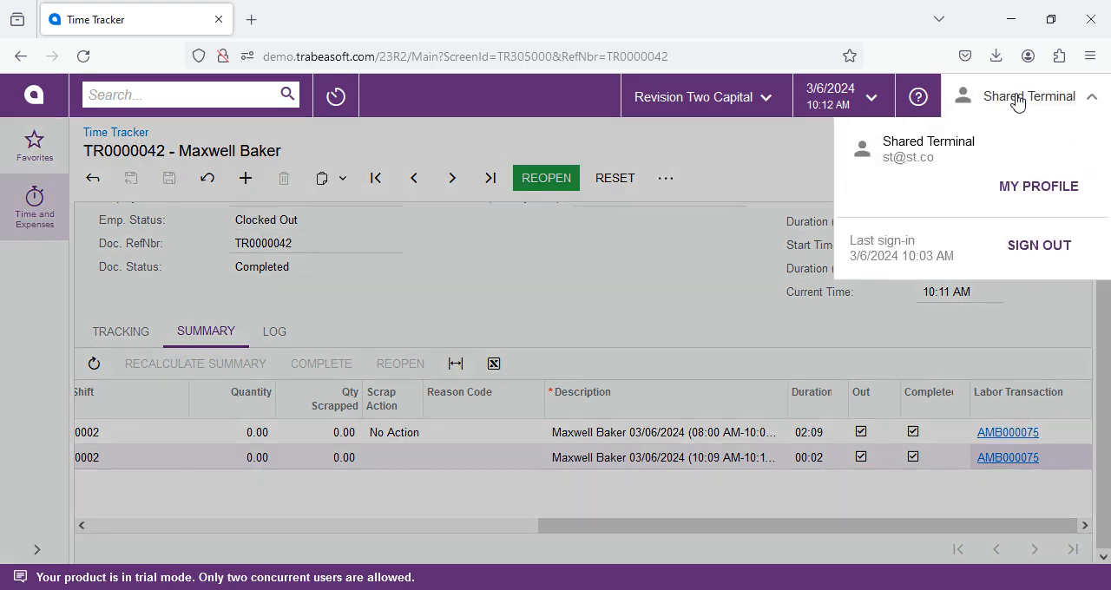
click(1031, 191)
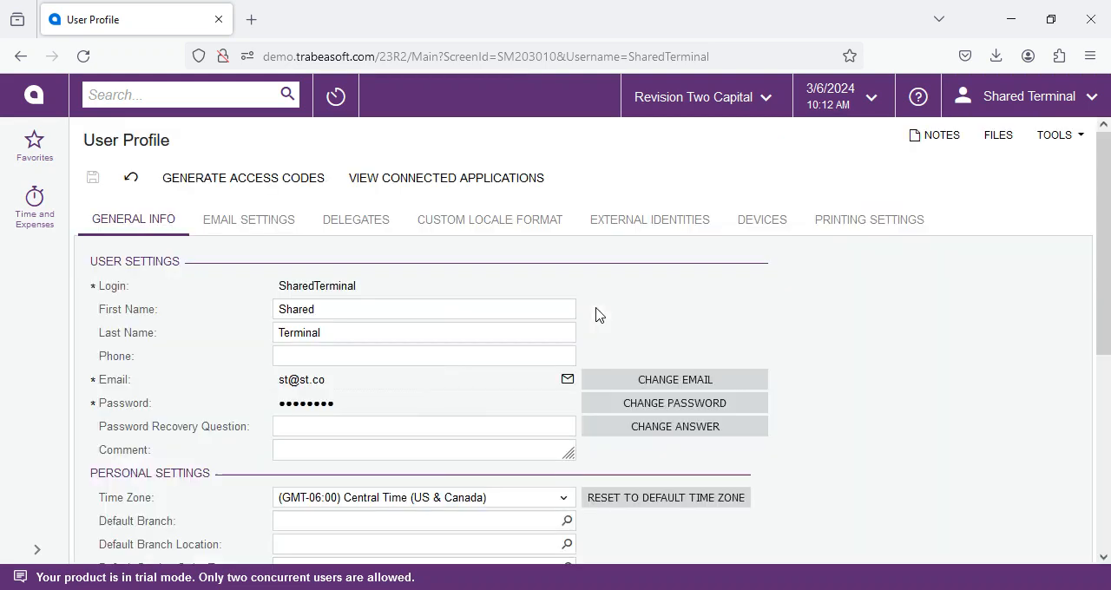
scroll(253, 330, down, 4)
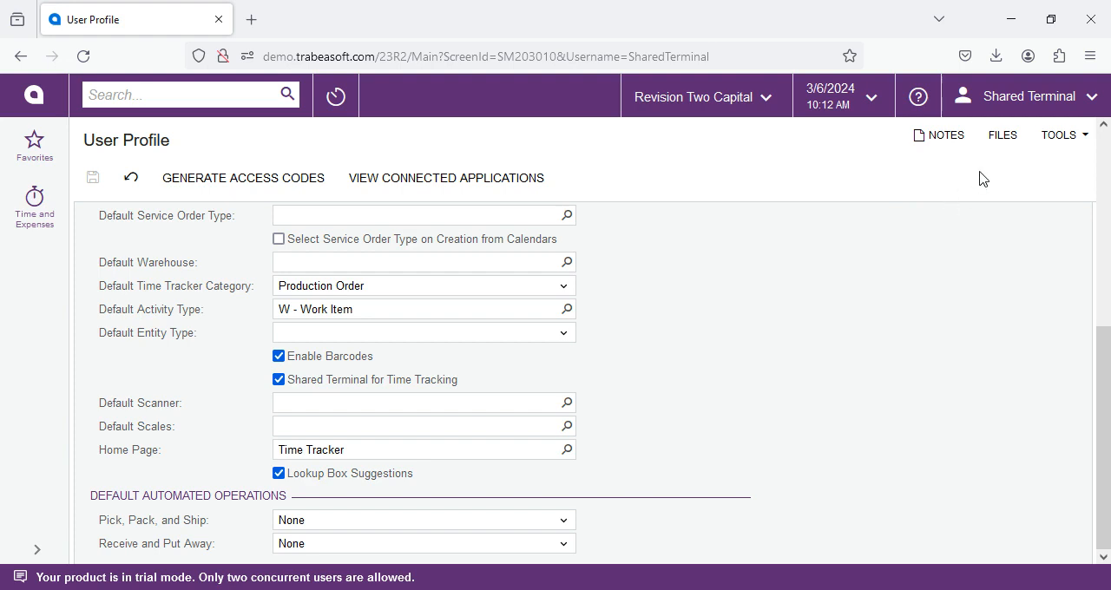
- Sign out of the Shared Terminal account and sign in with the admin account
click(1012, 102)
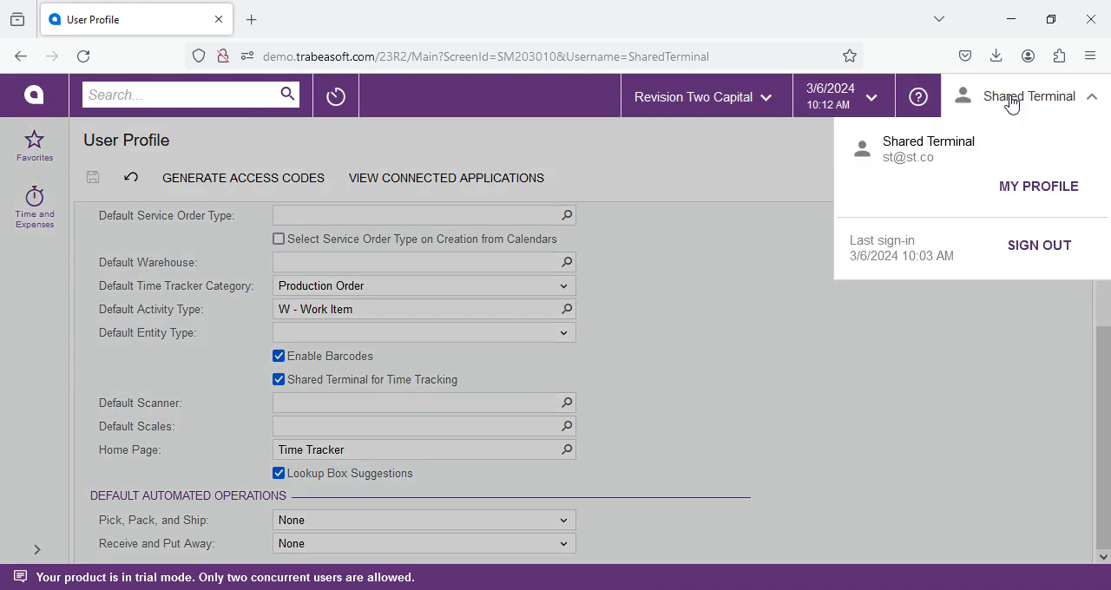
click(1037, 254)
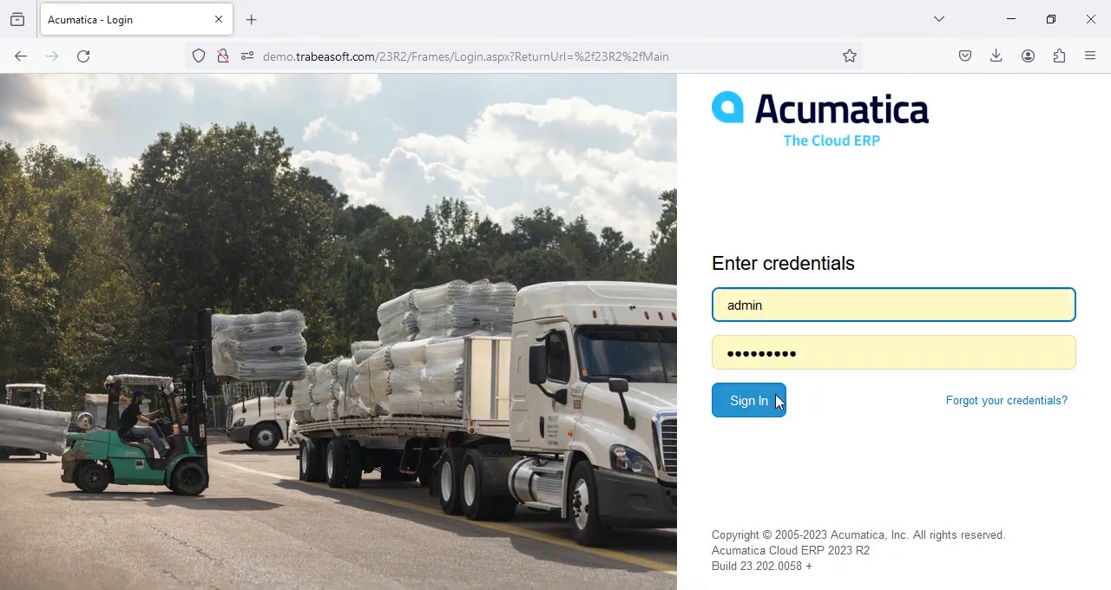
click(776, 405)
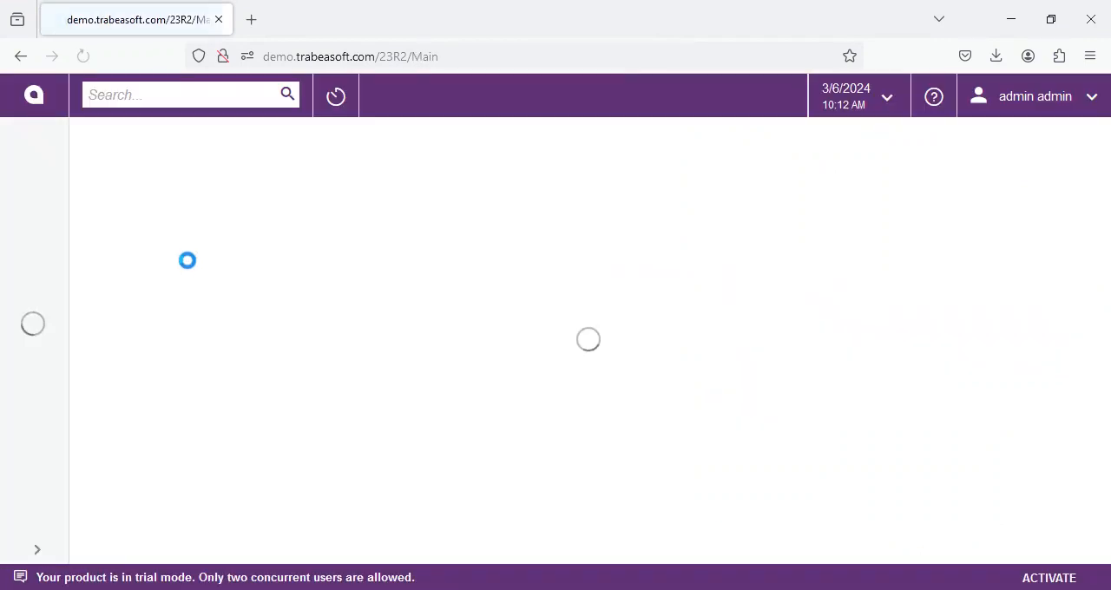
- Open the labor transactions for production orders and bring up batch AMB000075 dated 3/6/2024
scroll(20, 414, down, 3)
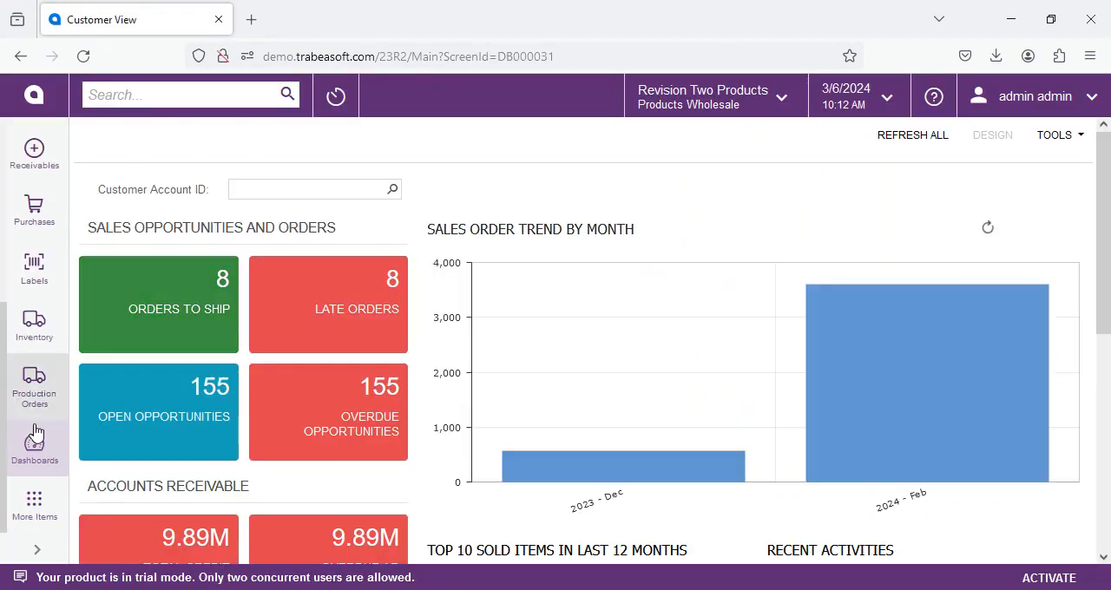
click(28, 410)
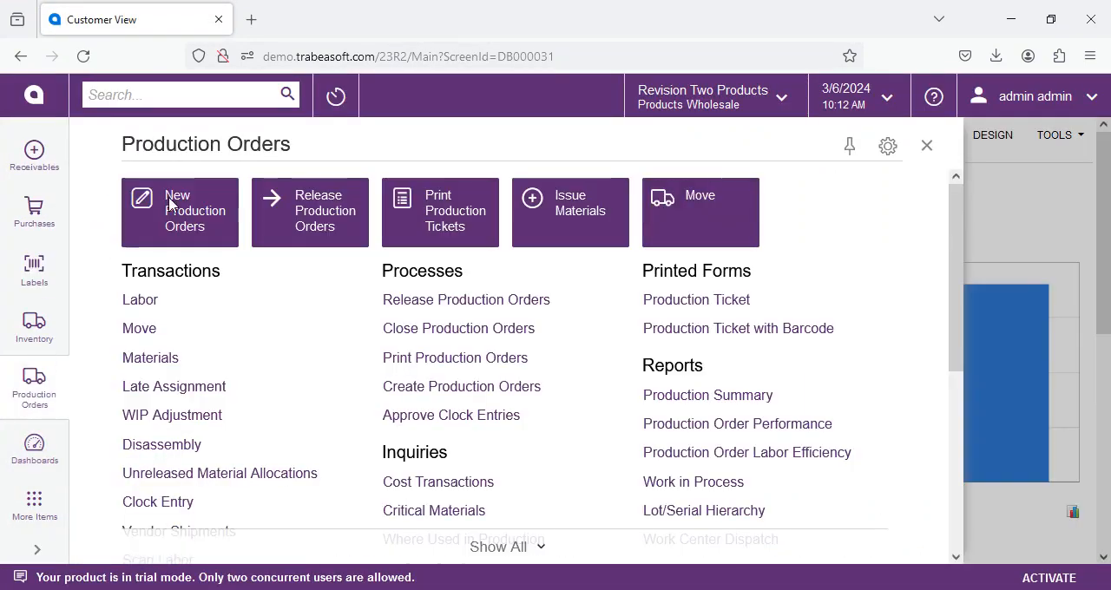
click(158, 297)
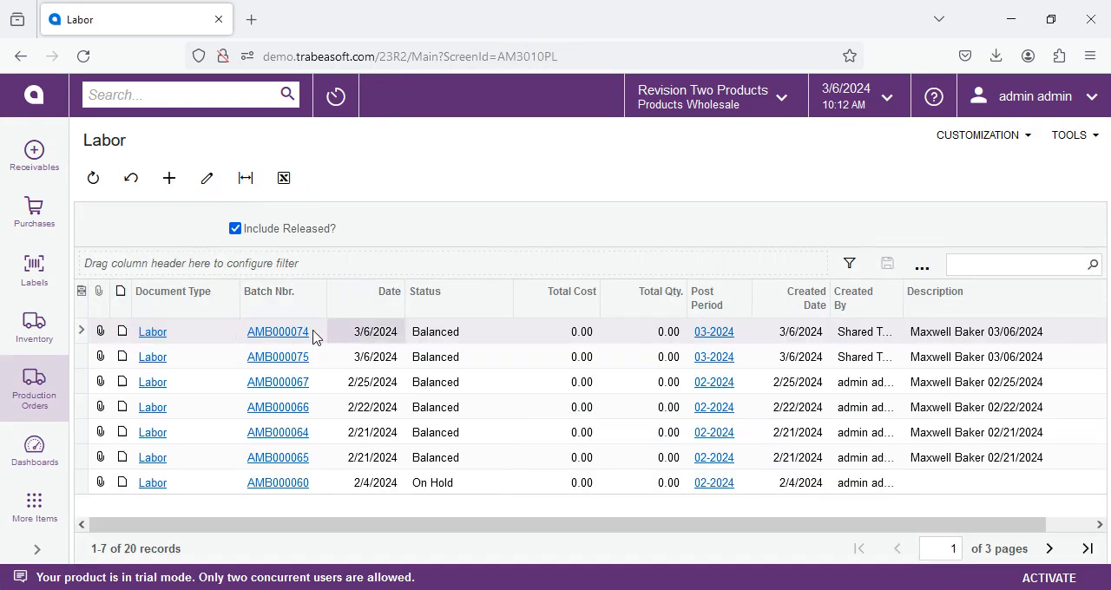
click(258, 330)
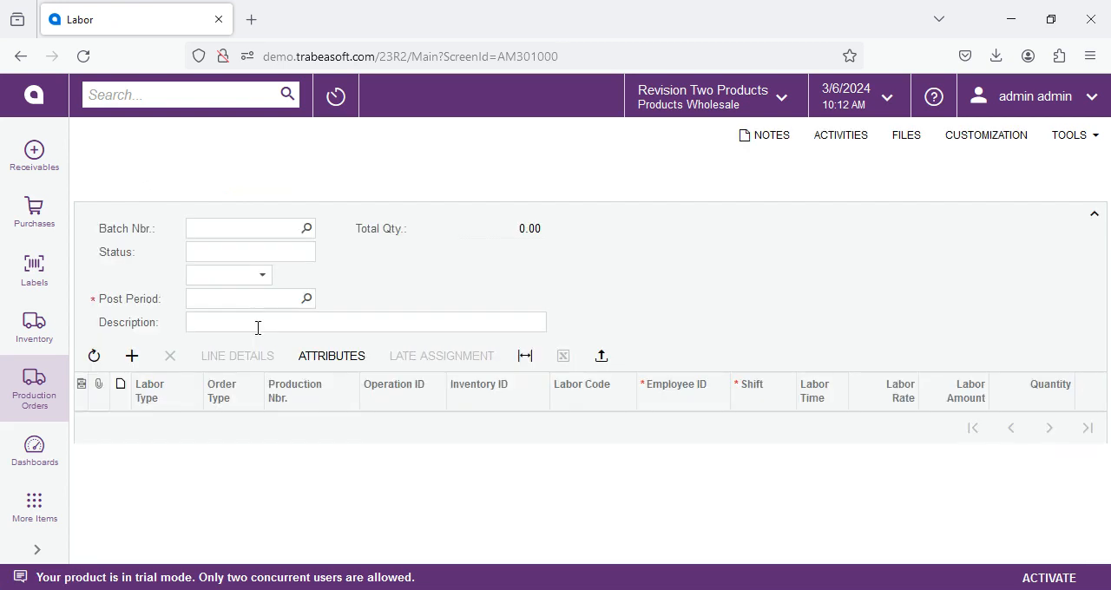
click(465, 179)
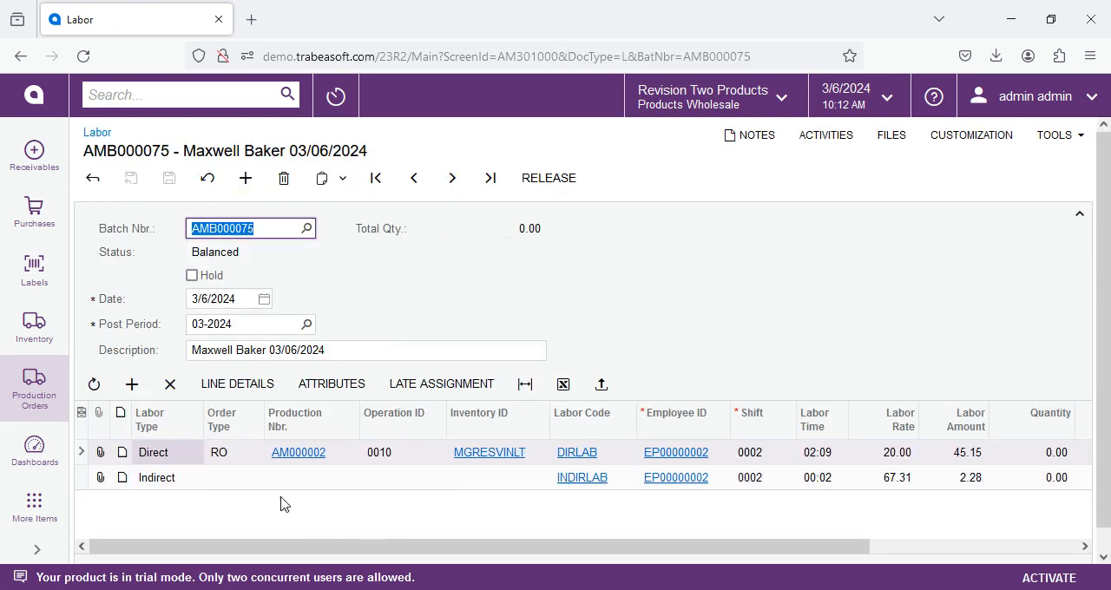
- Review the batch's direct and indirect labor lines, including quantity, scrapped quantity and reason code, and release the batch
click(238, 480)
click(220, 459)
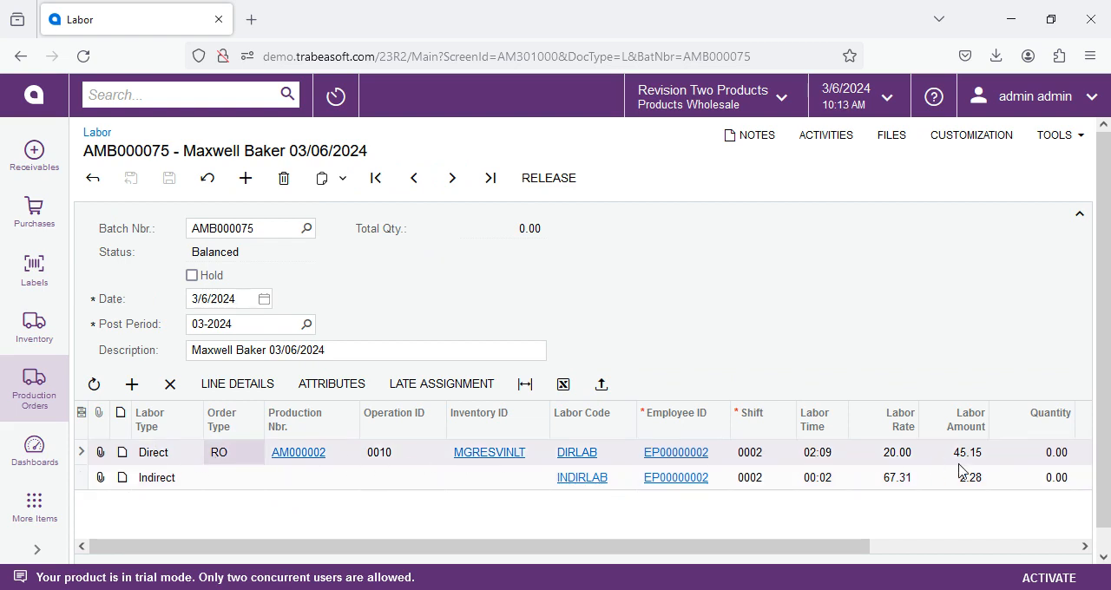
click(197, 484)
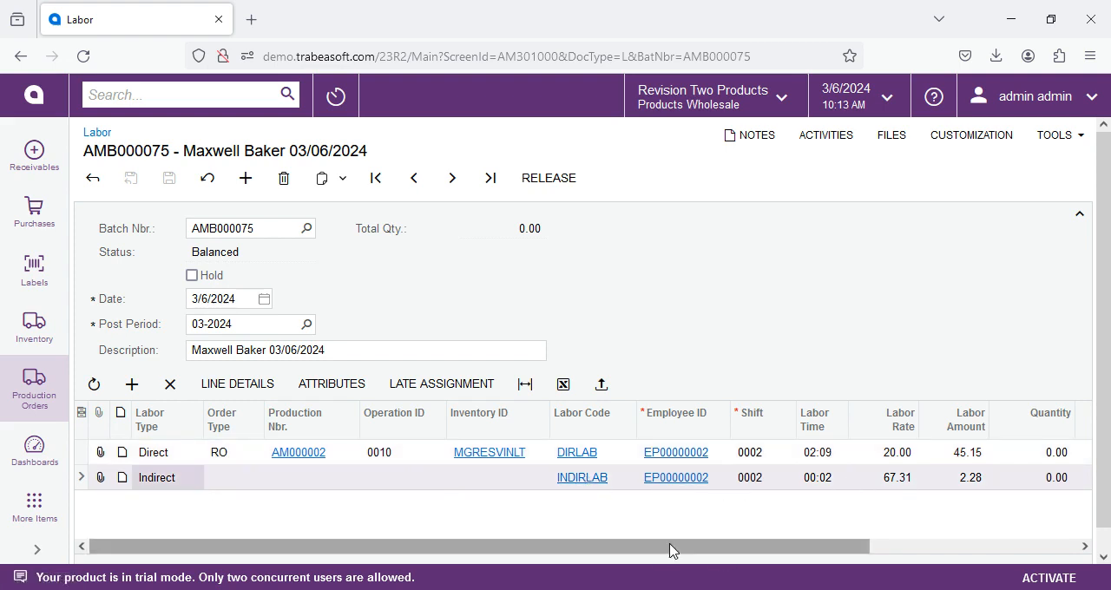
drag(669, 548, 973, 551)
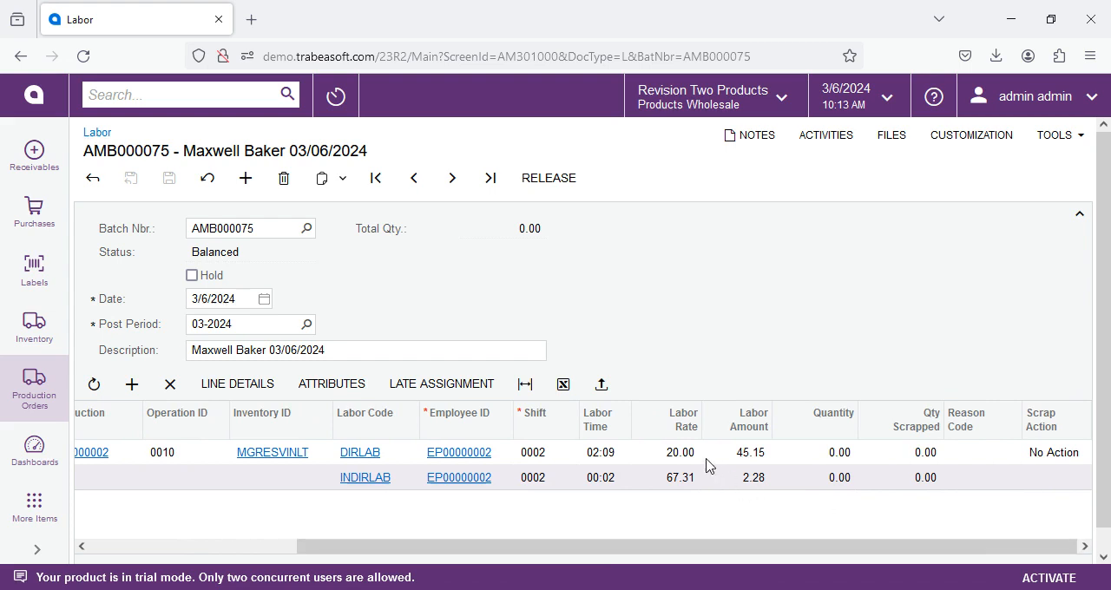
click(821, 453)
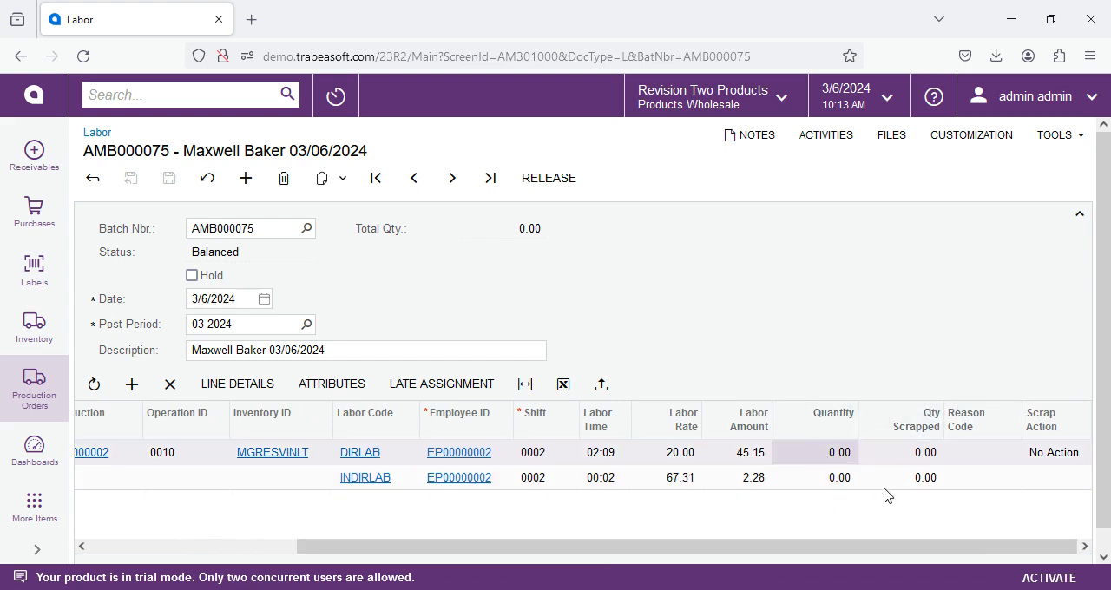
click(923, 461)
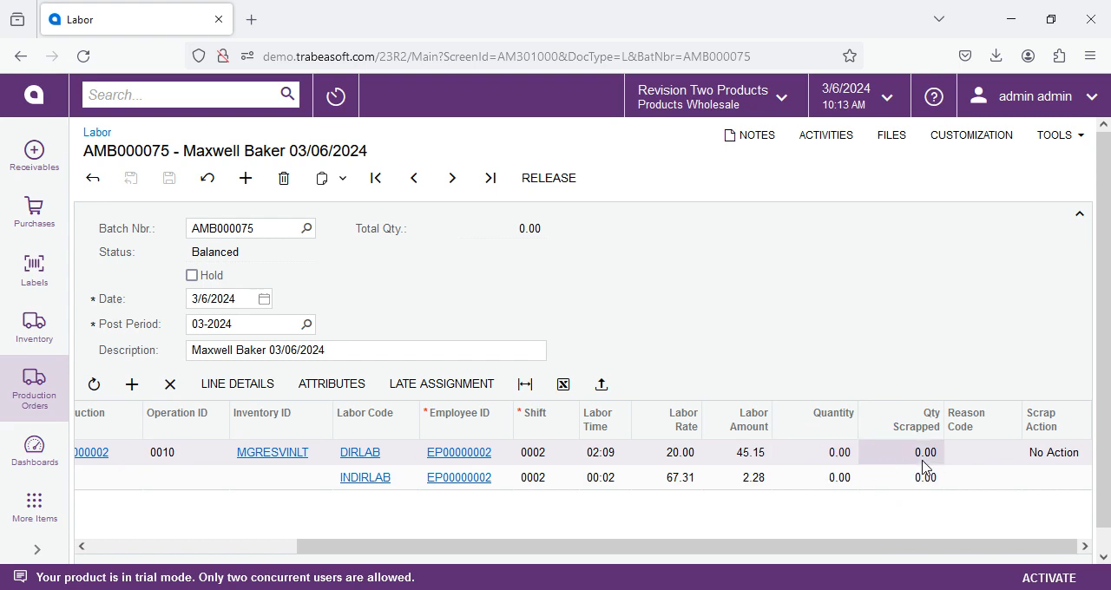
click(1007, 457)
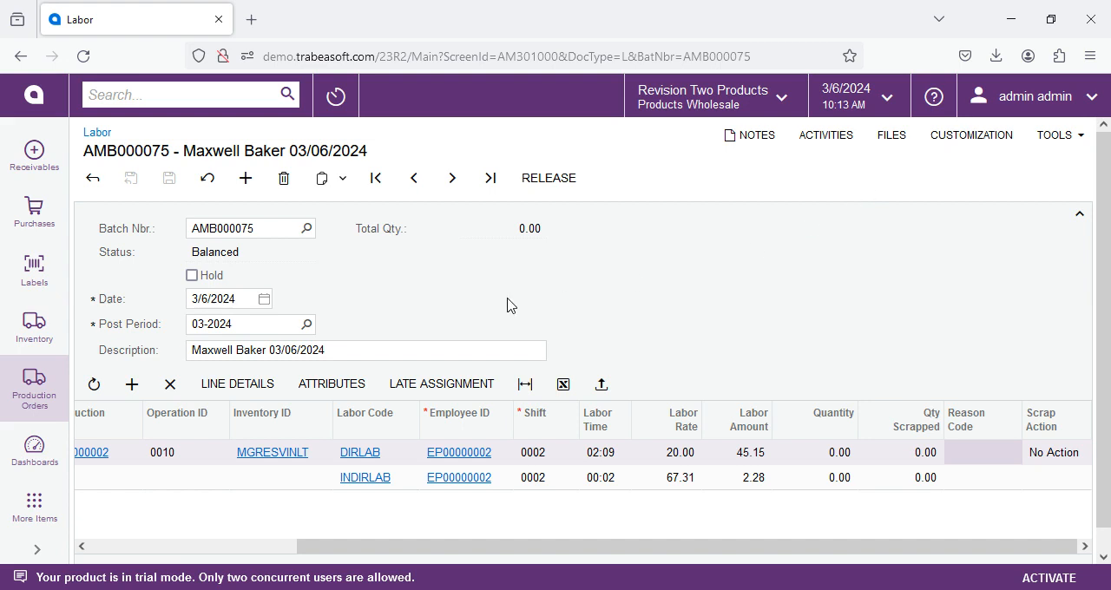
click(548, 178)
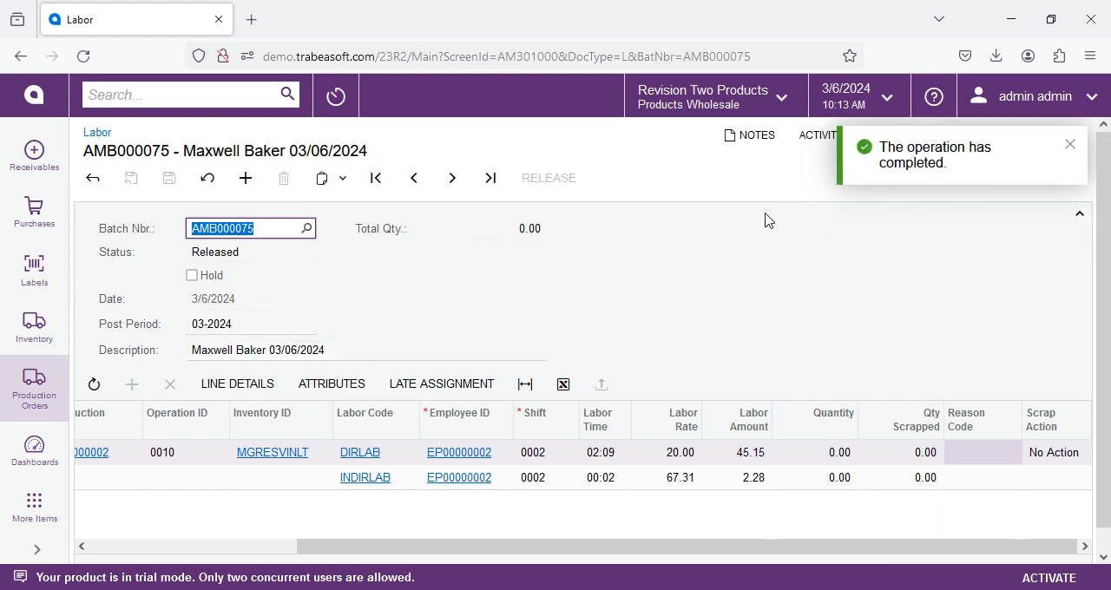
- Sign out of the admin account and sign back in as admin
click(1024, 97)
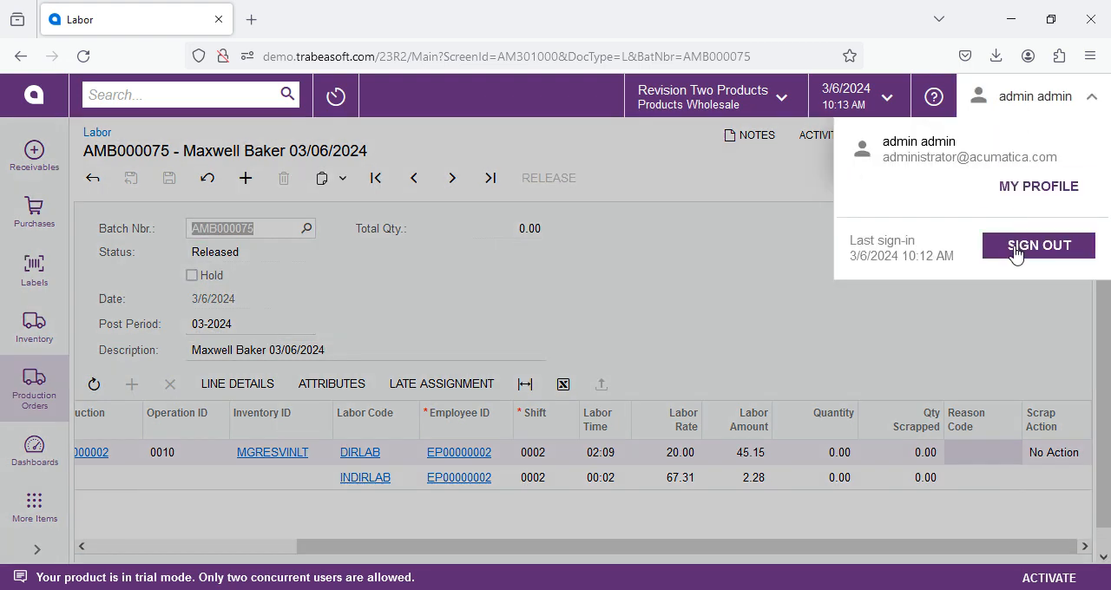
click(1016, 251)
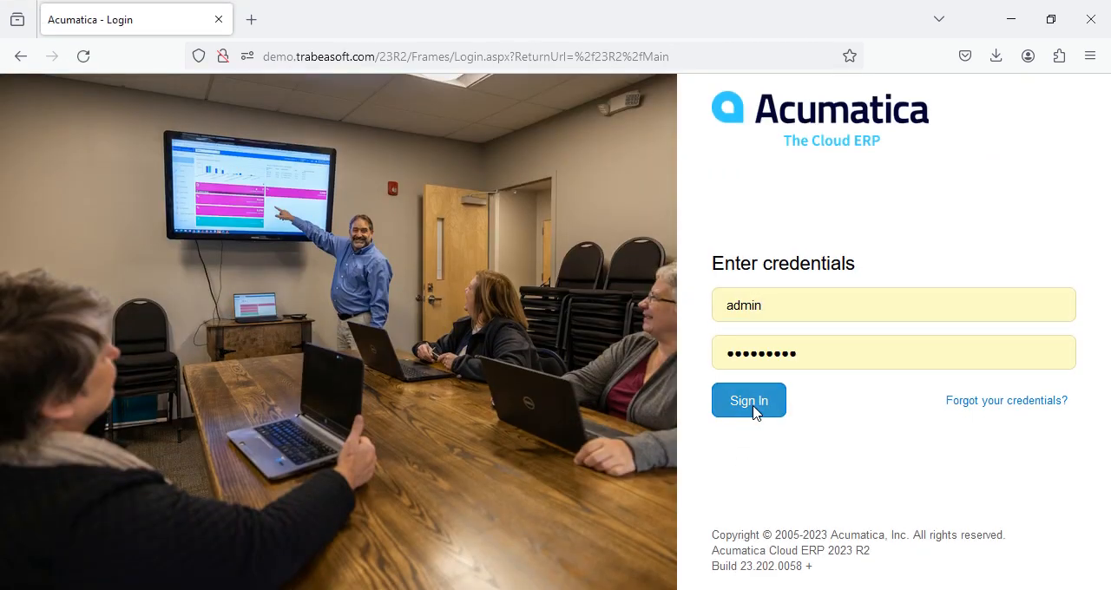
click(752, 406)
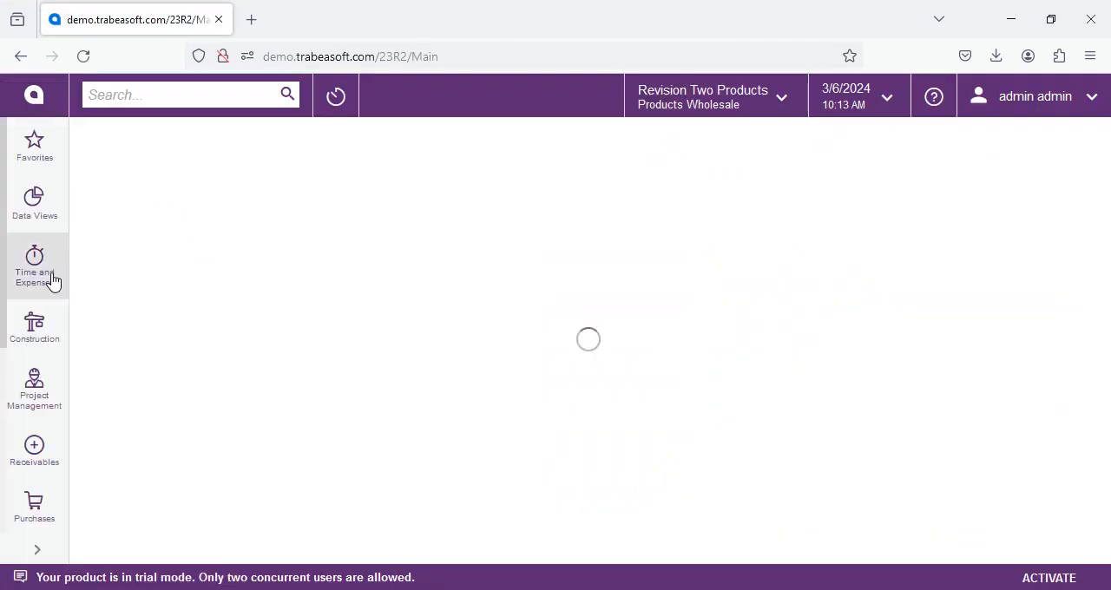
- Open the employee's 3/6/2024 Time Tracker document and examine its summary lines, including scrapped quantity, completion and labor transaction
click(52, 280)
click(408, 358)
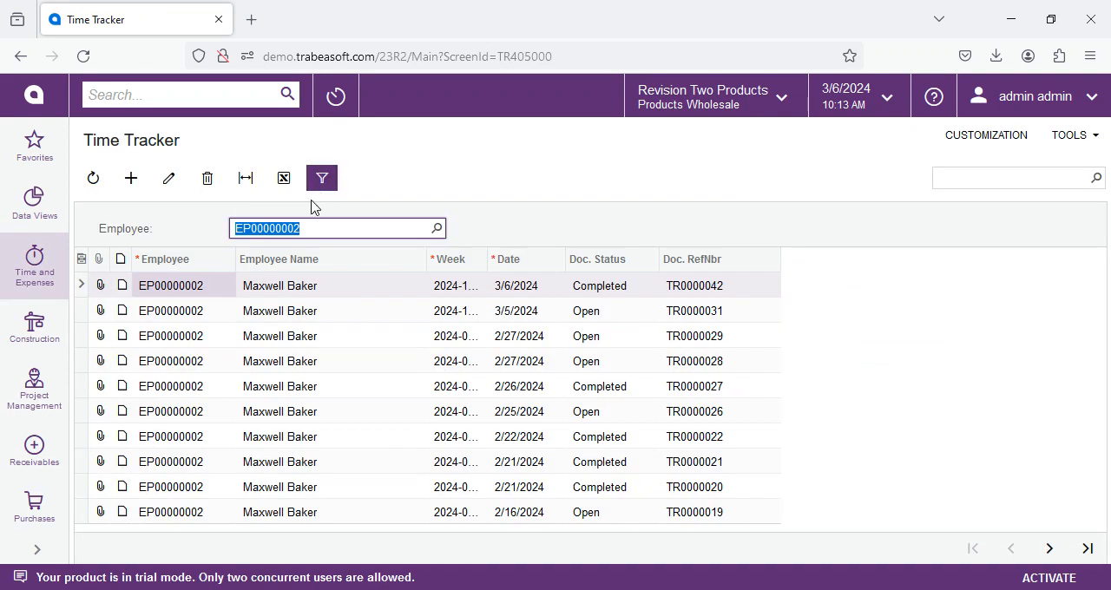
click(221, 289)
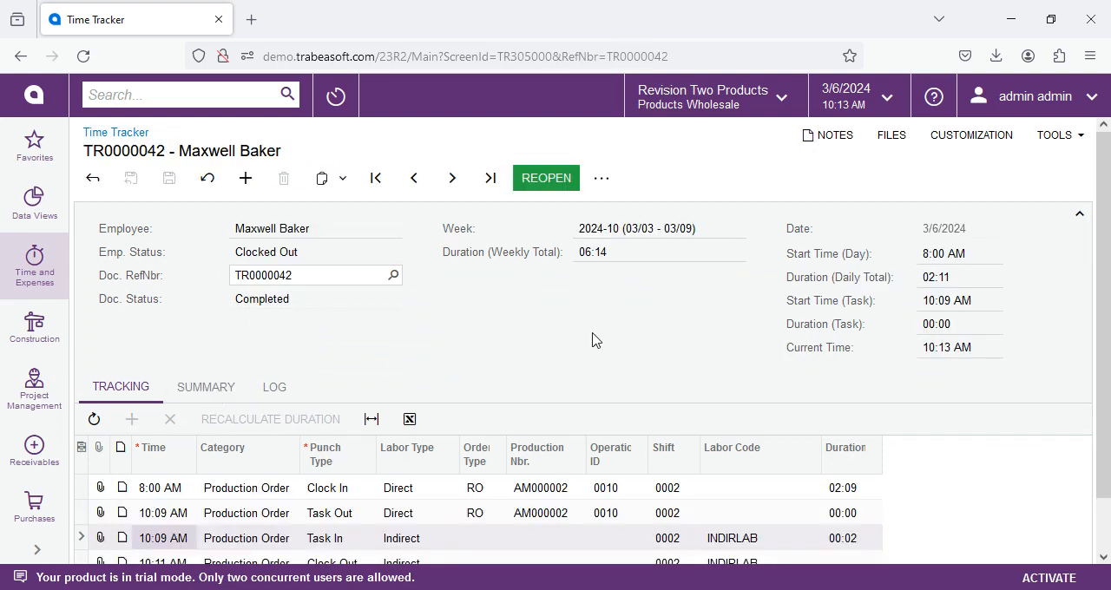
scroll(368, 367, down, 1)
click(203, 329)
scroll(737, 370, down, 1)
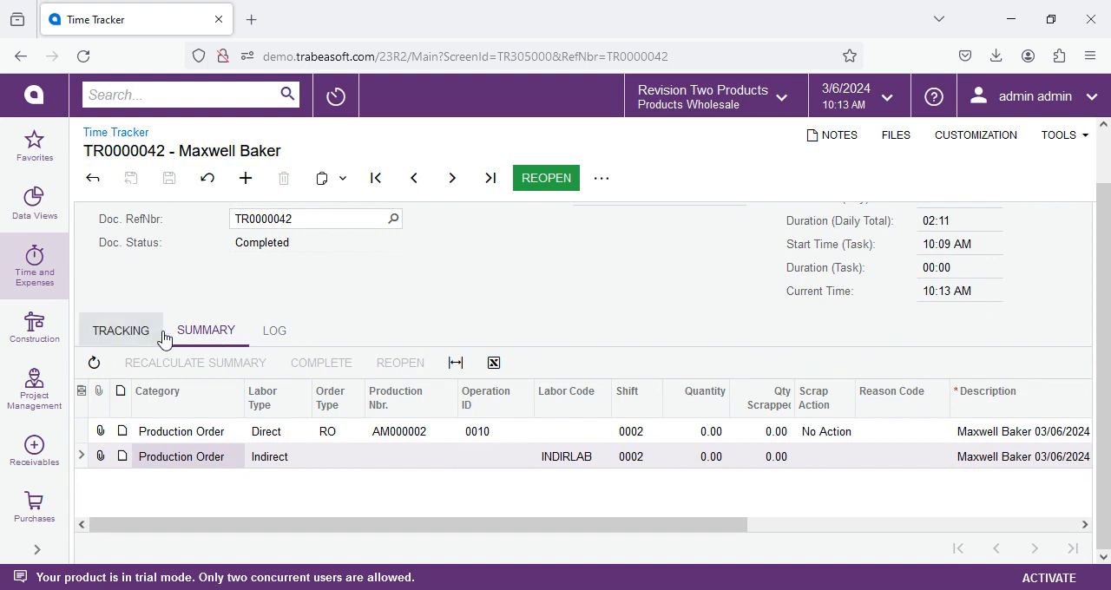
click(775, 430)
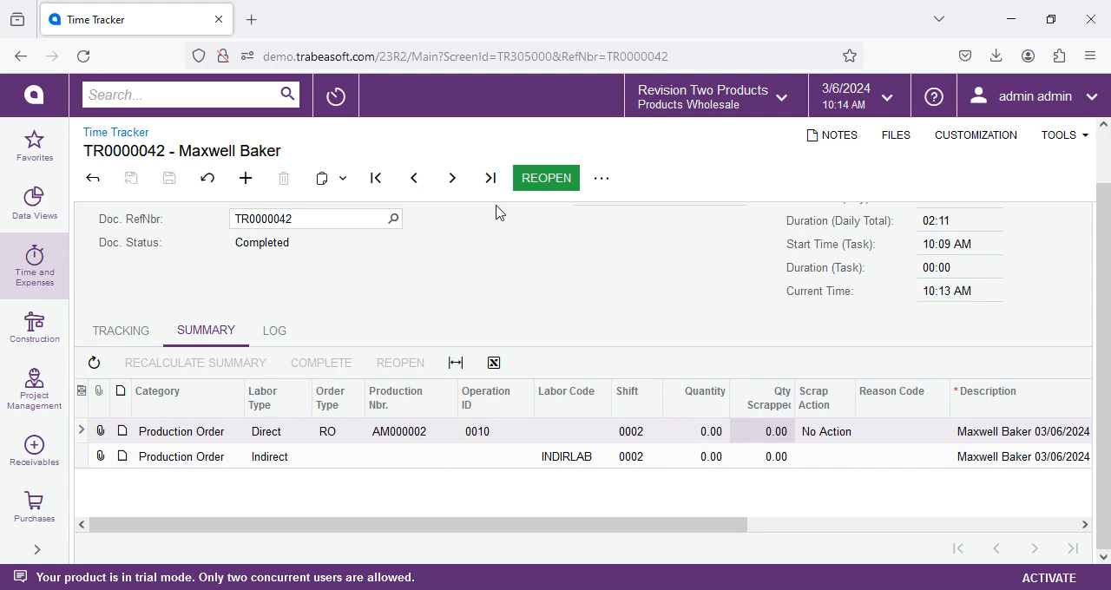
click(792, 527)
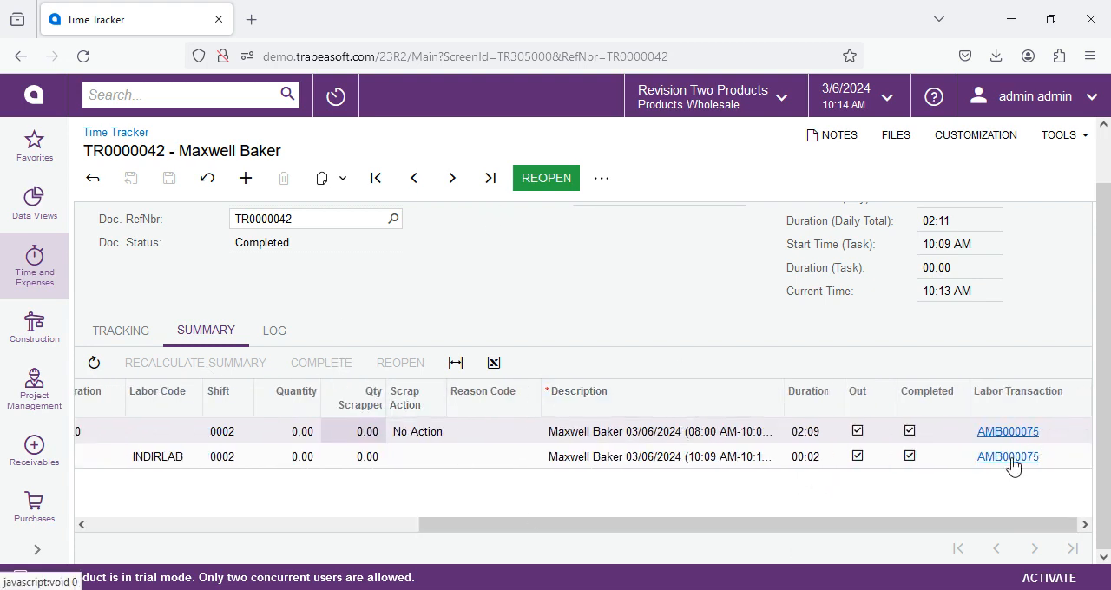
- Try to reopen the completed 3/6/2024 time document and dismiss the message
click(533, 184)
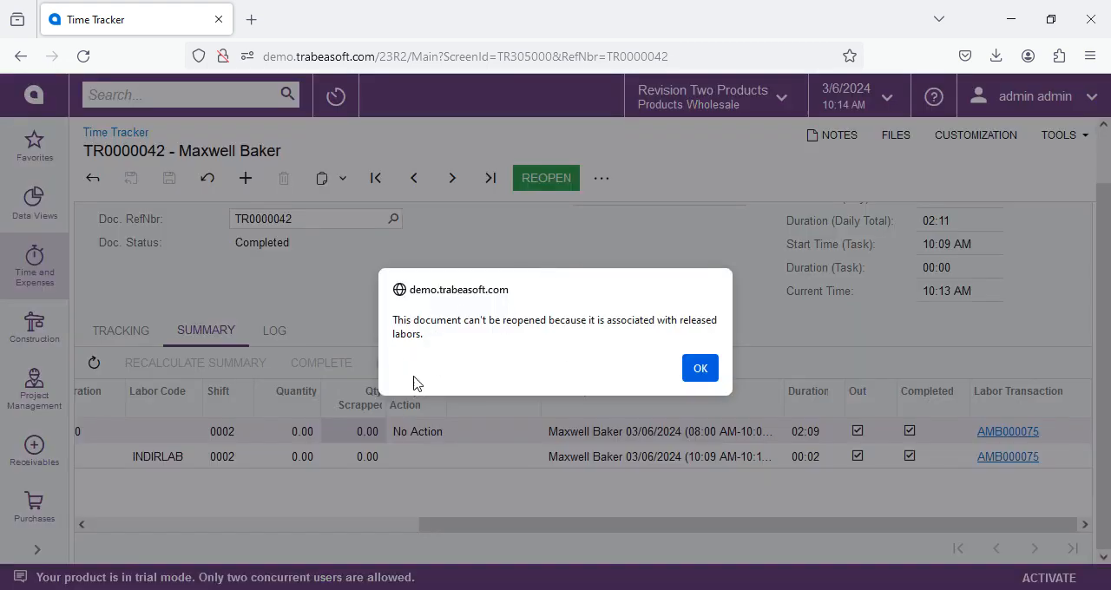
click(701, 368)
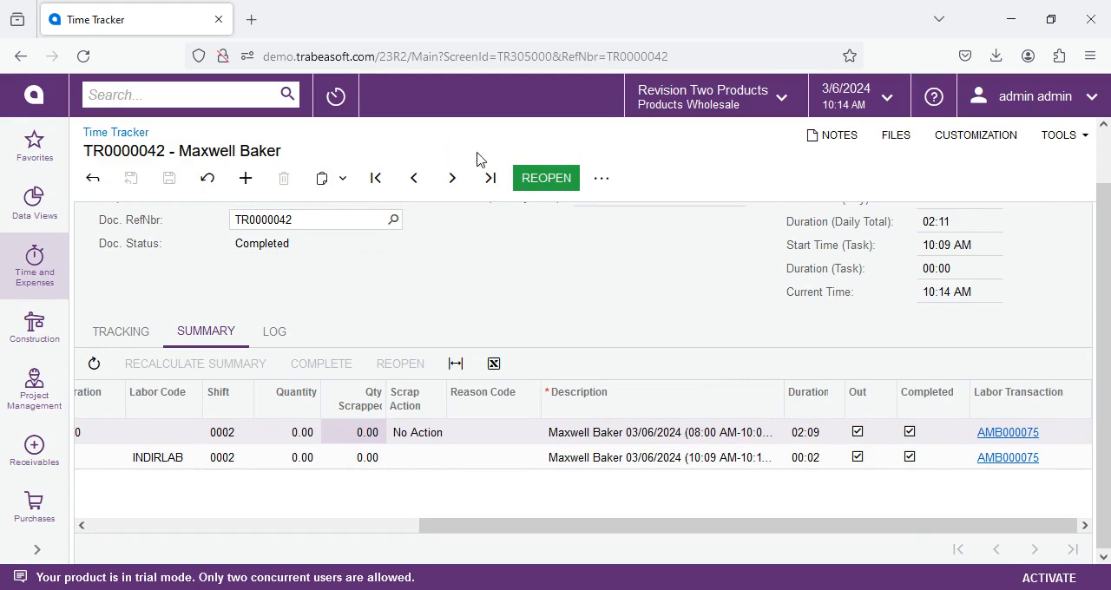
drag(451, 525, 110, 539)
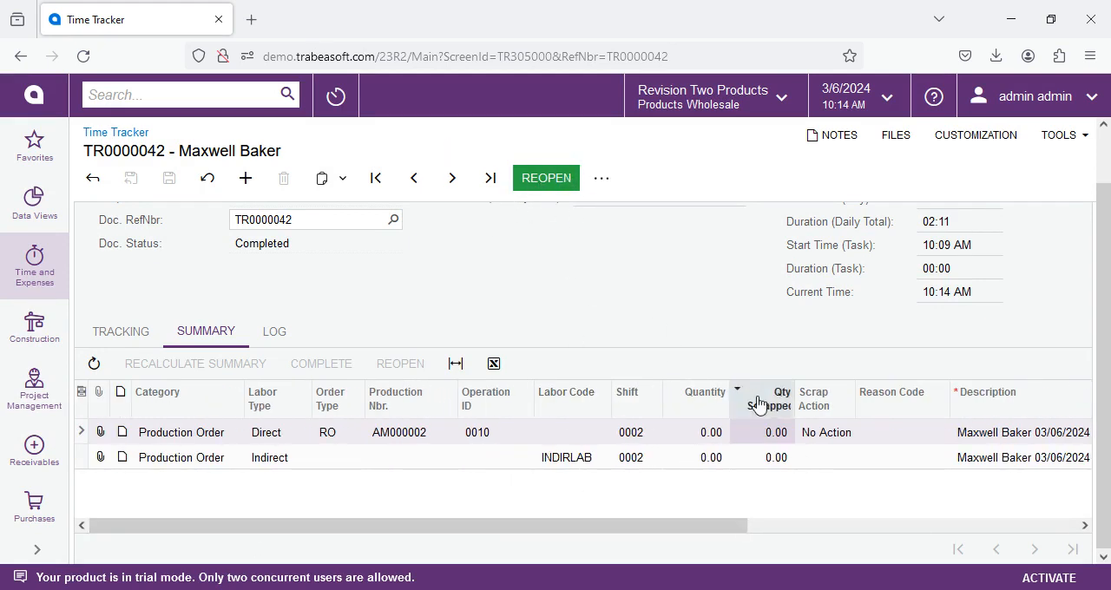